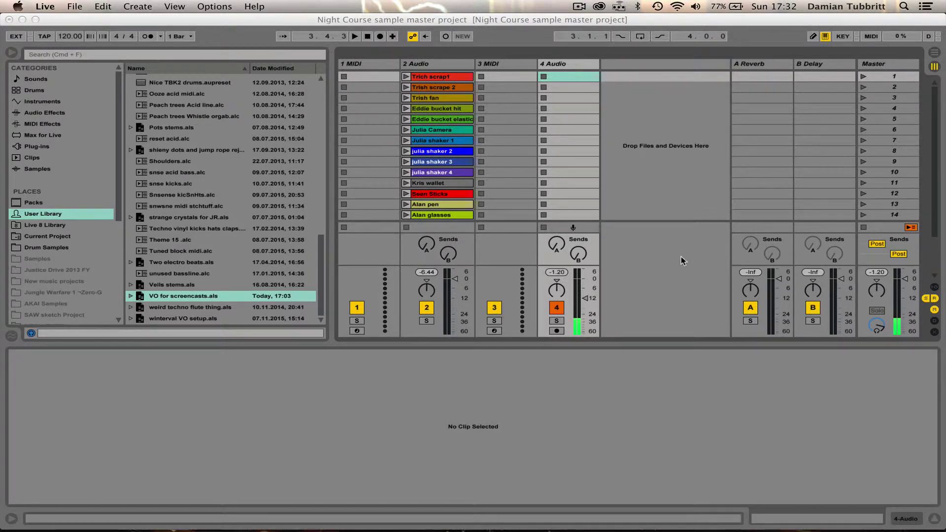
Load an empty Drum Rack from the Drums category onto the 3 MIDI track
click(40, 89)
click(30, 91)
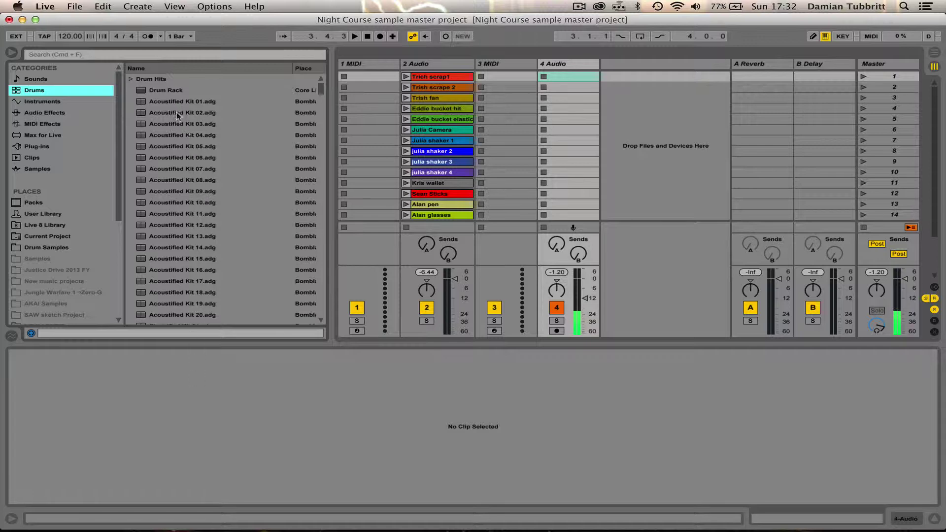
click(163, 90)
drag(164, 90, 511, 65)
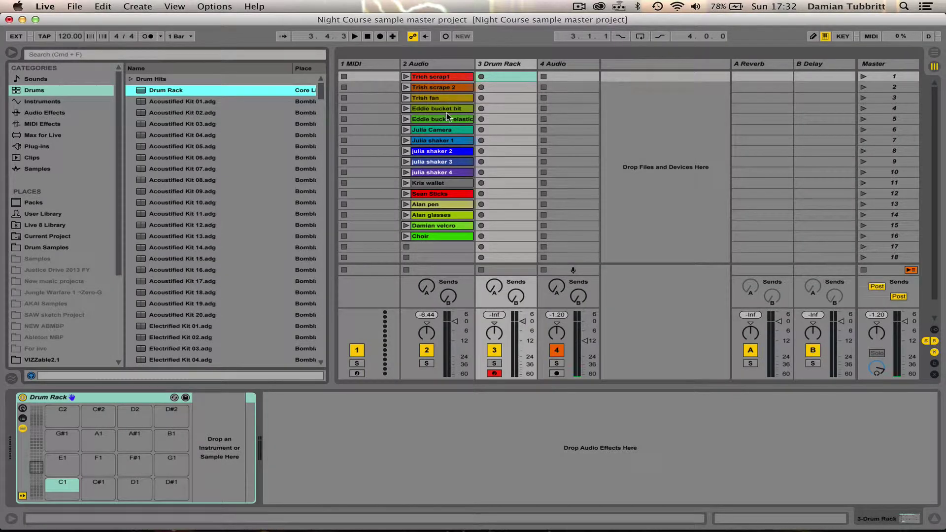
Open the Eddie bucket hit clip's waveform and listen to its recorded hits, stopping playback after the last one
click(436, 110)
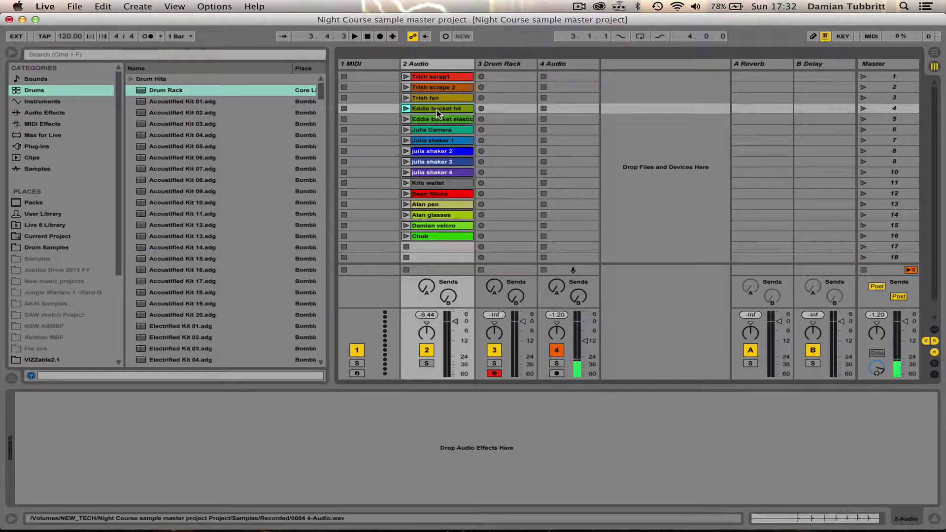
double_click(428, 108)
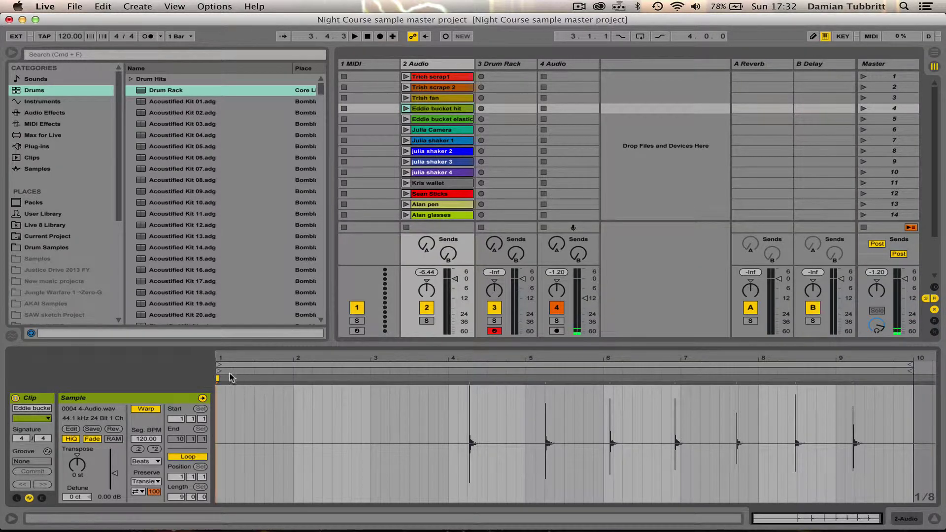
click(441, 372)
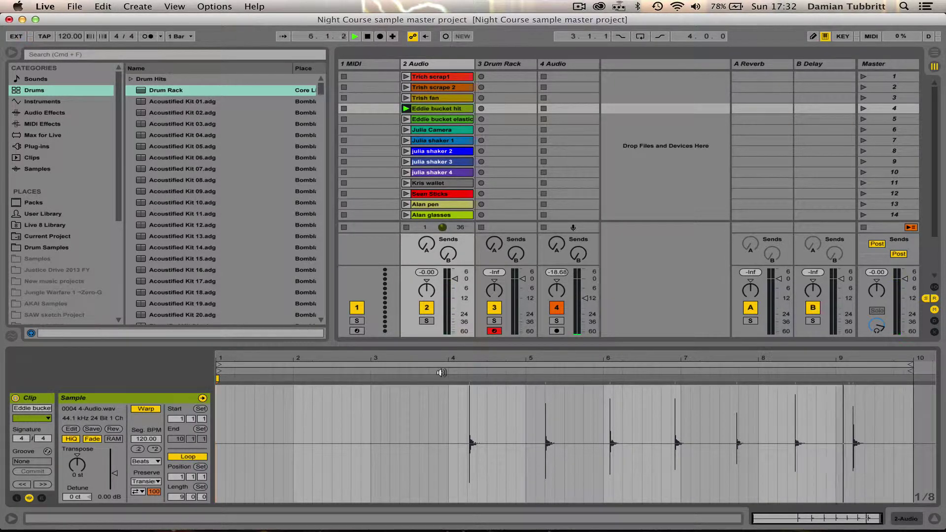
key(space)
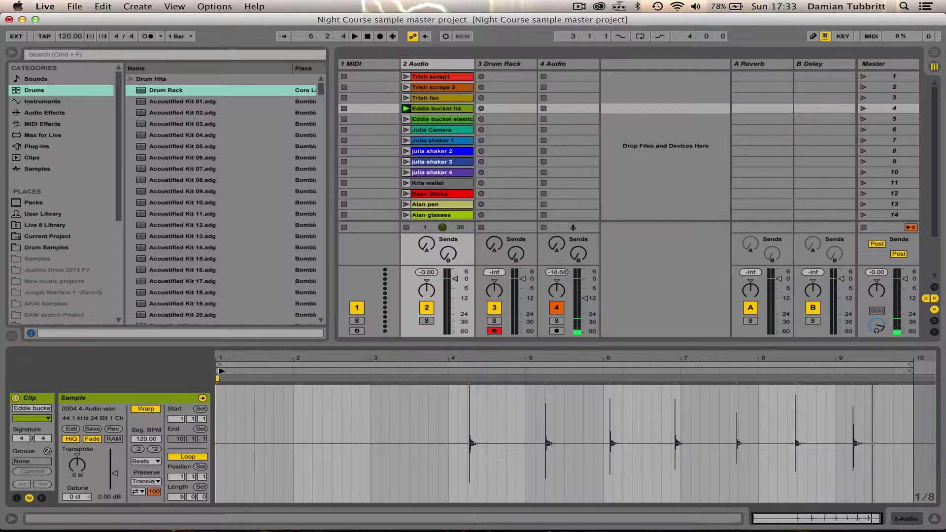
Try moving the clip's start marker to 3.2.3 and its first warp marker to about 1.3.3, and undo the warp marker move
mouse_move(220, 370)
mouse_down()
mouse_move(622, 367)
mouse_move(332, 364)
mouse_move(401, 361)
mouse_up()
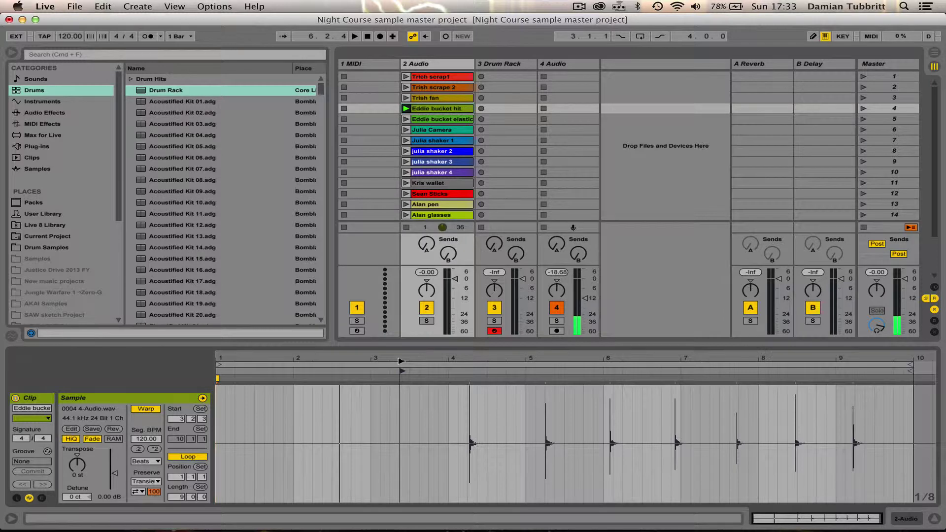
mouse_move(401, 361)
mouse_down()
mouse_move(446, 370)
mouse_move(433, 375)
mouse_move(478, 373)
mouse_move(217, 370)
mouse_move(275, 365)
mouse_move(221, 371)
mouse_move(264, 382)
mouse_up()
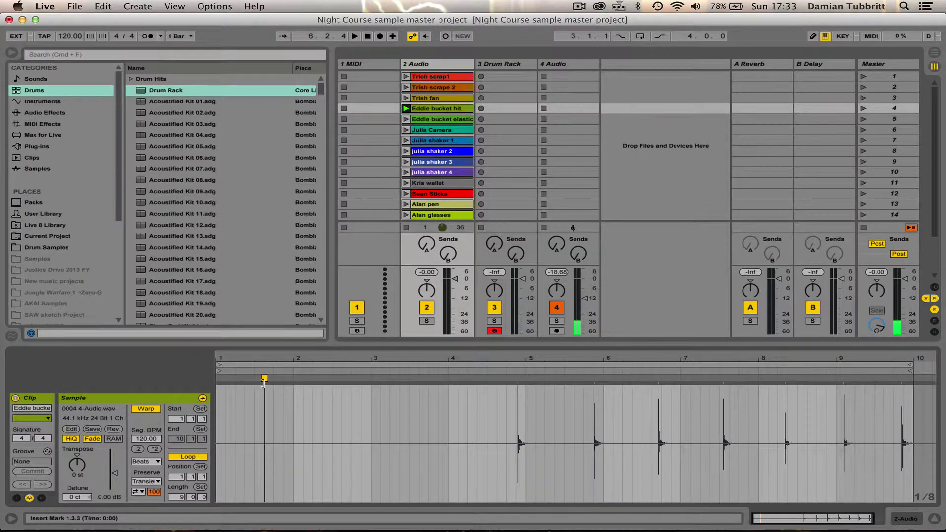
key(super+z)
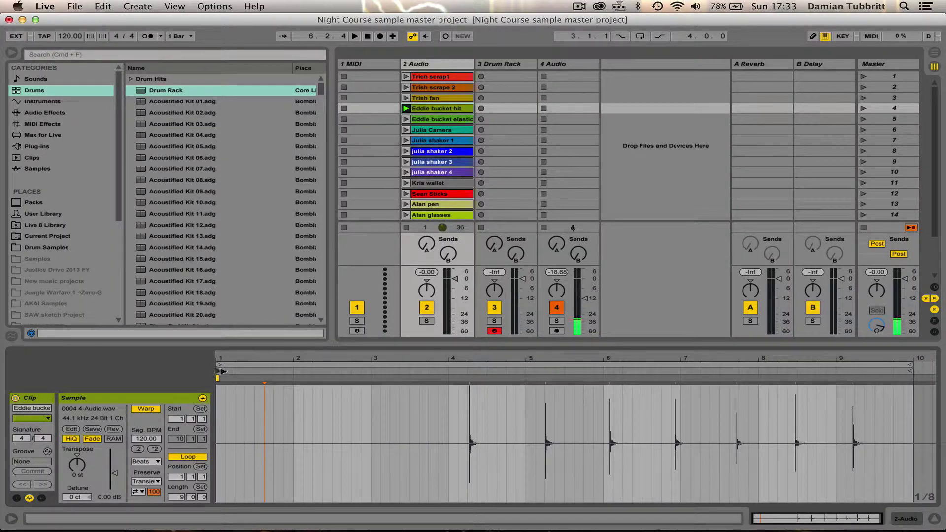
Move the Eddie bucket hit clip's start marker to 9.1.3, just before the last hit
drag(219, 371, 318, 388)
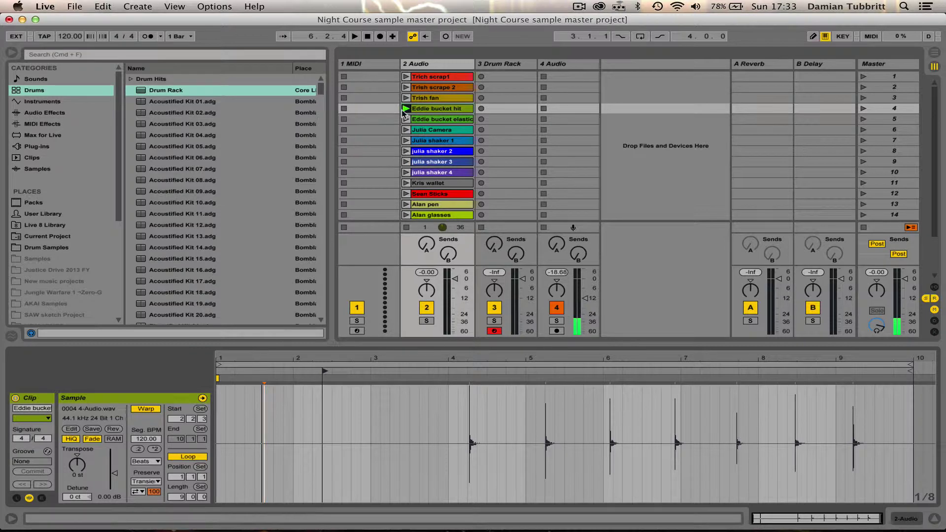
key(space)
mouse_move(326, 371)
mouse_down()
mouse_move(865, 367)
mouse_move(764, 371)
mouse_move(761, 358)
mouse_move(739, 374)
mouse_move(736, 392)
mouse_up()
Turn off the clip's grid snapping and align the start marker exactly with the onset of the last hit
drag(575, 357, 526, 356)
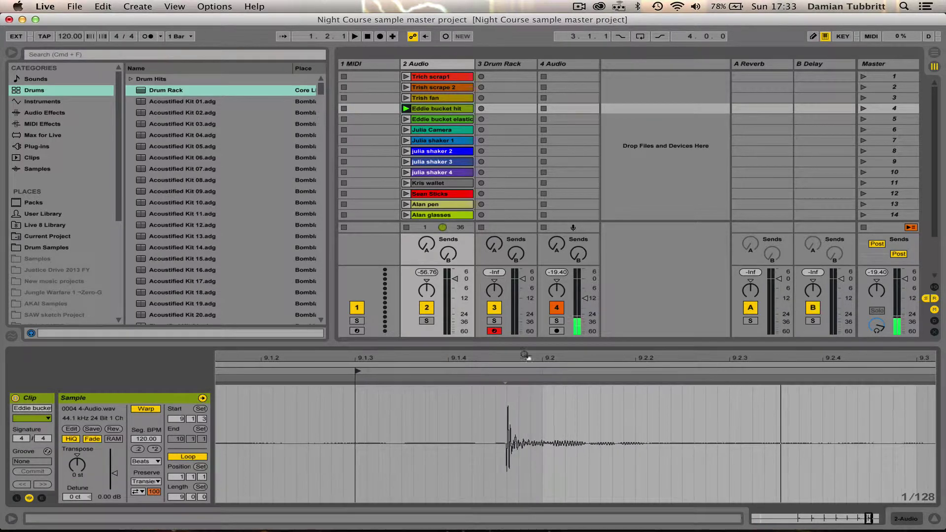
mouse_move(358, 370)
mouse_down()
mouse_move(509, 373)
mouse_move(508, 419)
mouse_up()
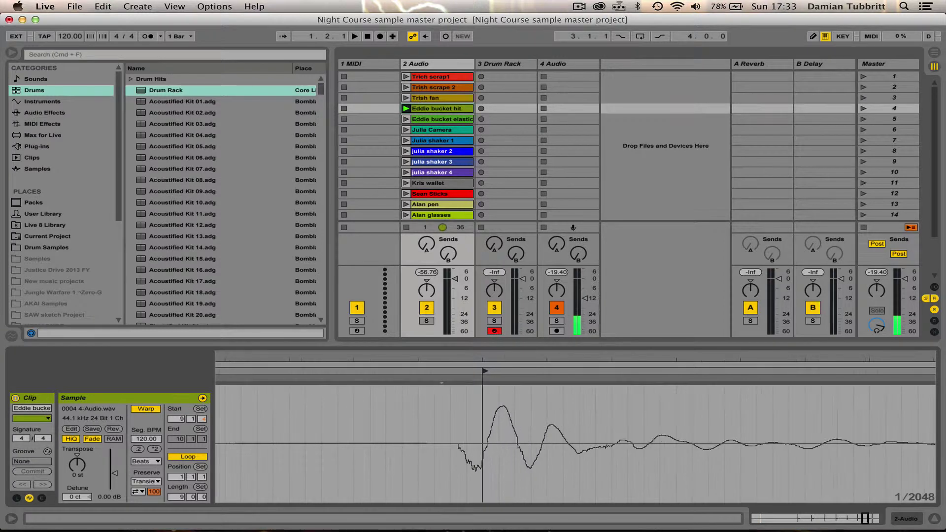
mouse_move(469, 371)
mouse_down()
mouse_move(443, 371)
mouse_move(458, 419)
mouse_move(446, 451)
mouse_up()
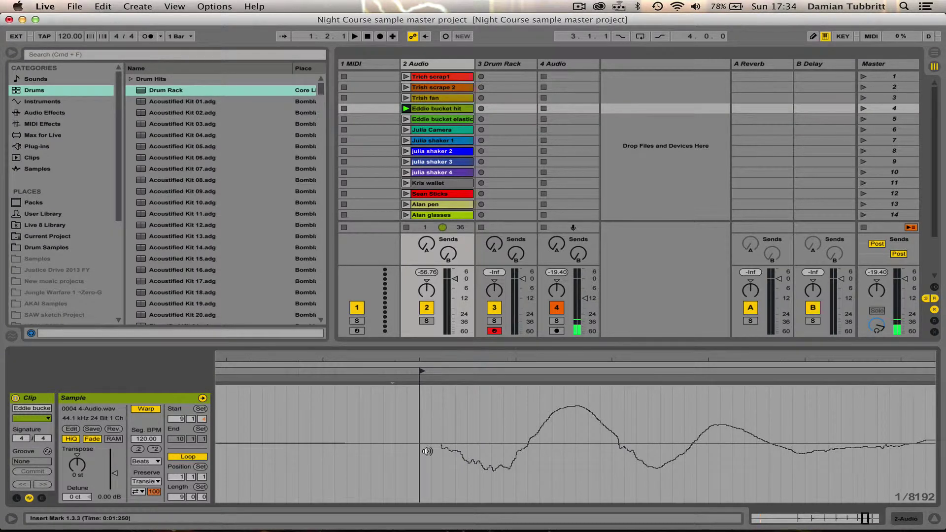
right_click(437, 424)
click(446, 395)
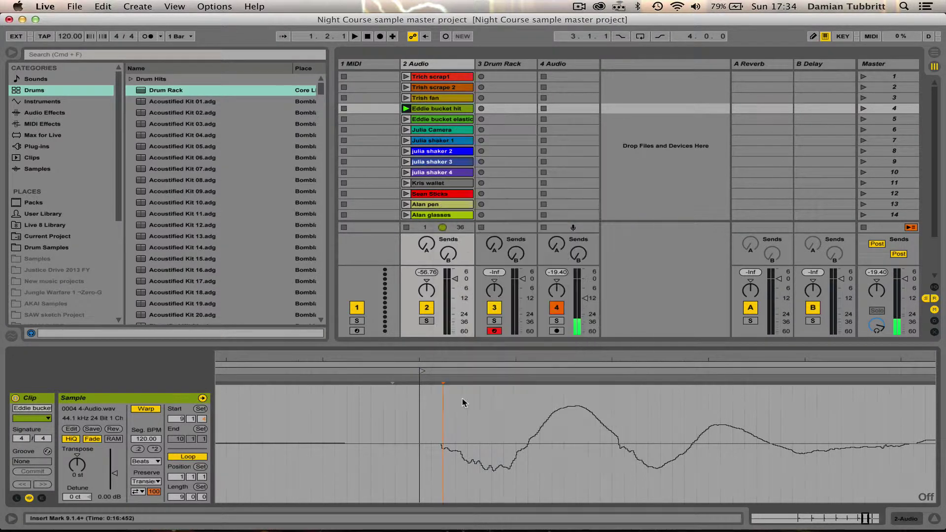
mouse_move(425, 370)
mouse_down()
mouse_move(440, 373)
mouse_move(439, 354)
mouse_move(443, 378)
mouse_move(439, 296)
mouse_move(439, 348)
mouse_move(415, 356)
mouse_up()
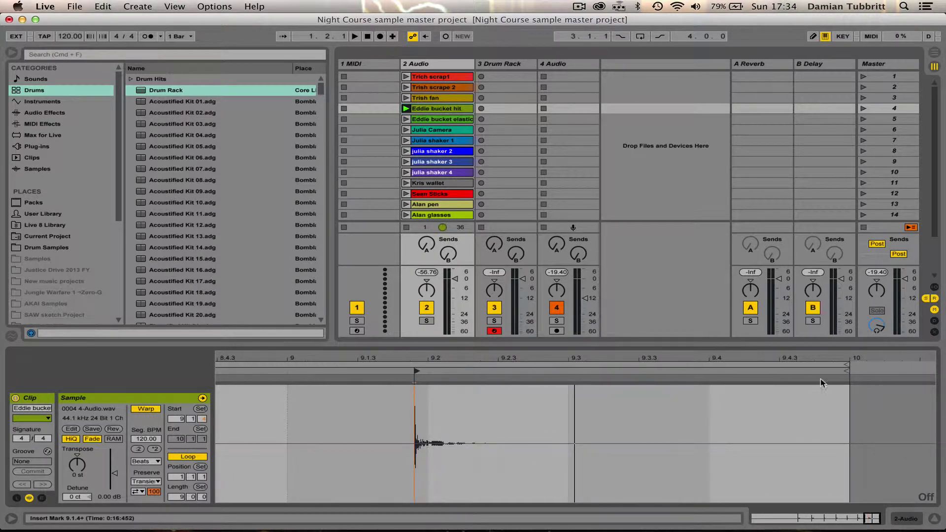
Set the clip's end marker just after the hit, at about 9.3.1, turn off Loop, and audition the trimmed hit
mouse_move(845, 370)
mouse_down()
mouse_move(561, 377)
mouse_move(592, 379)
mouse_up()
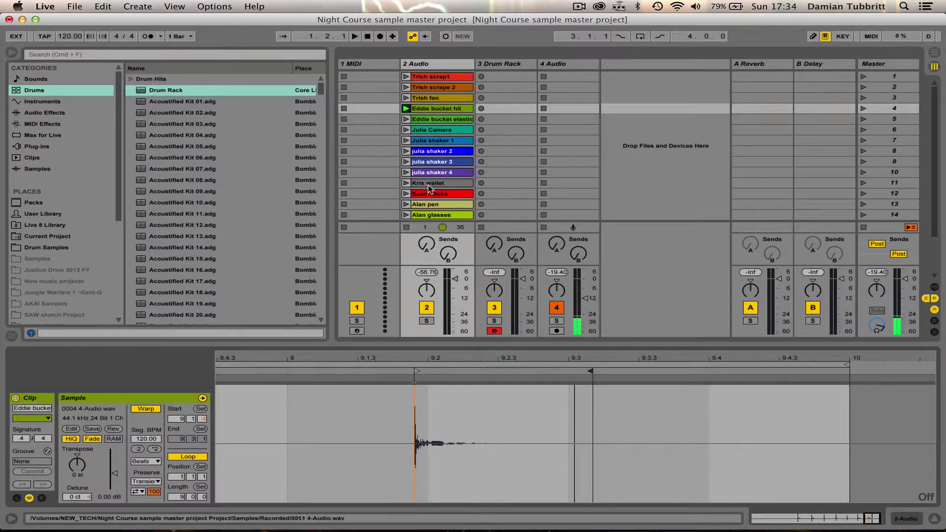
click(403, 107)
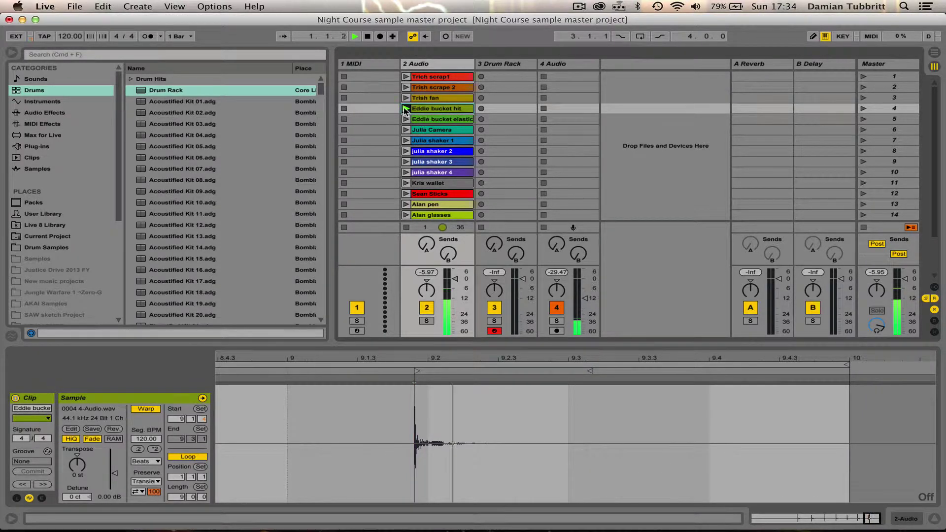
click(193, 457)
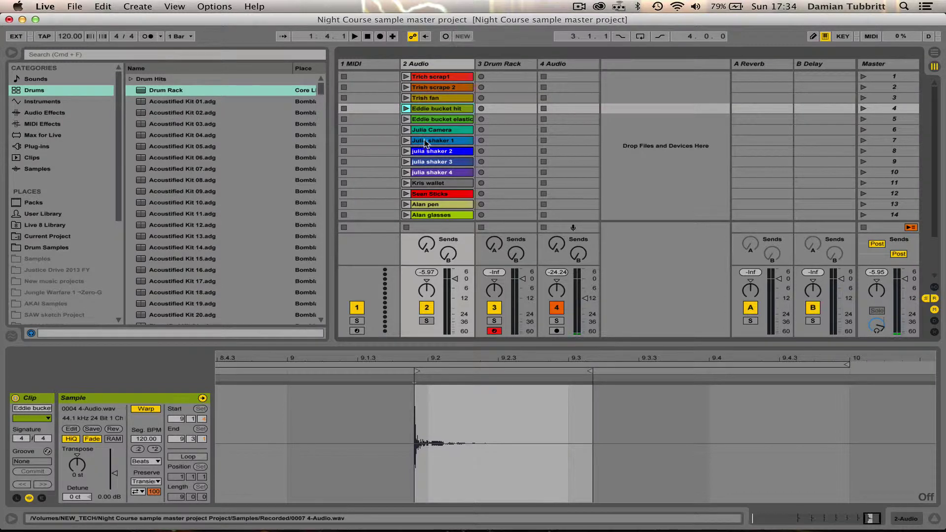
click(407, 109)
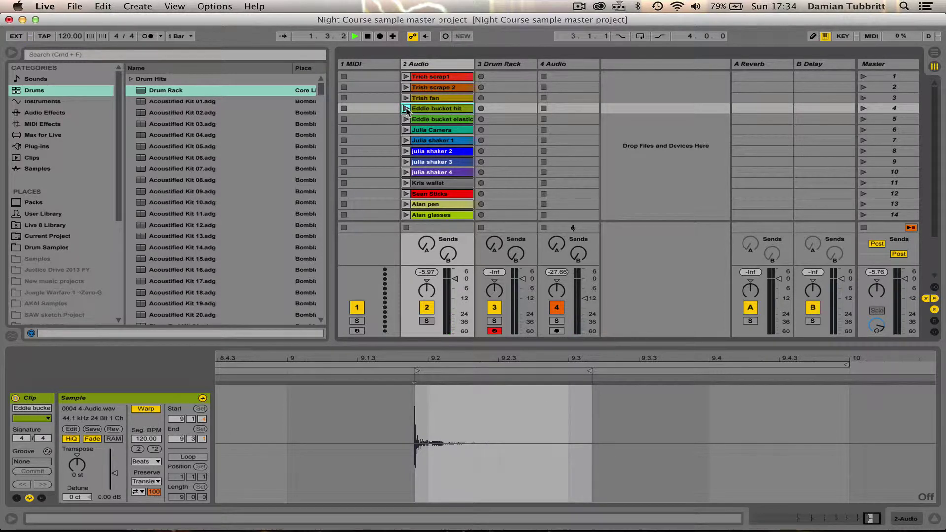
Place the trimmed Eddie bucket hit clip on the Drum Rack's C1 pad and enlarge its sample region in the waveform
click(513, 66)
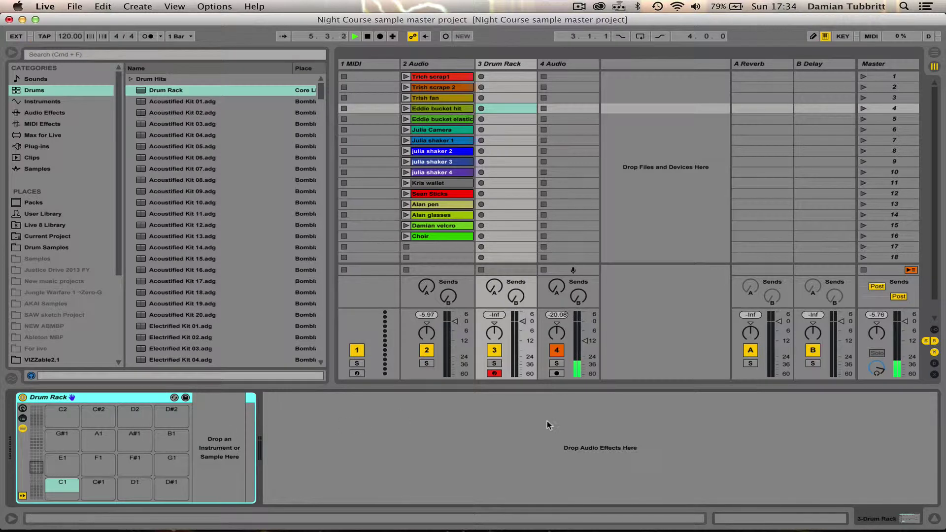
click(436, 108)
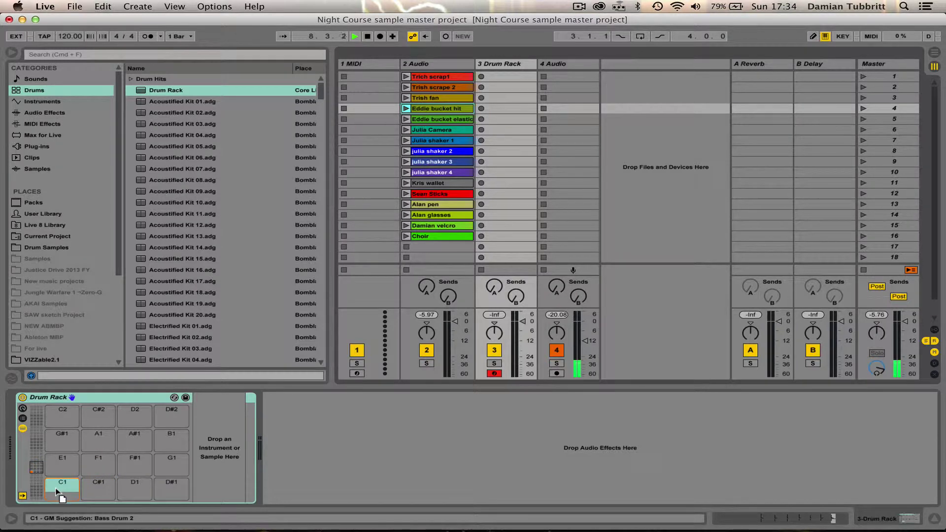
drag(56, 489, 59, 492)
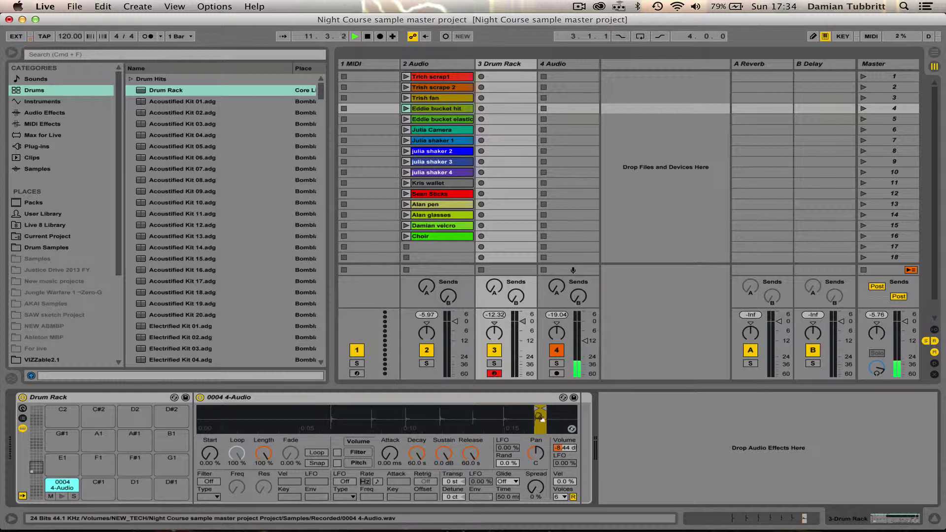
drag(539, 418, 406, 419)
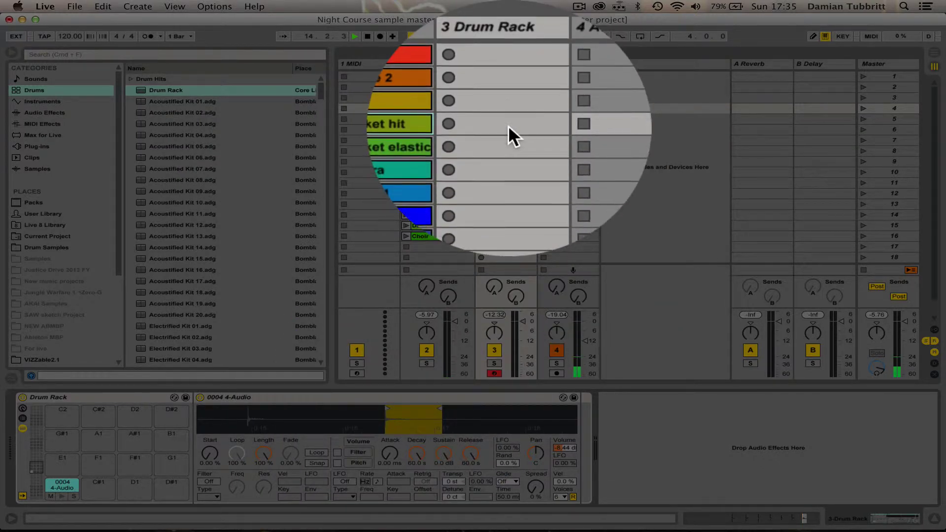
Create a MIDI clip in row 4 of the Drum Rack track with sixteenth notes on beats 1, 1.2, 1.3 and 1.4
double_click(508, 109)
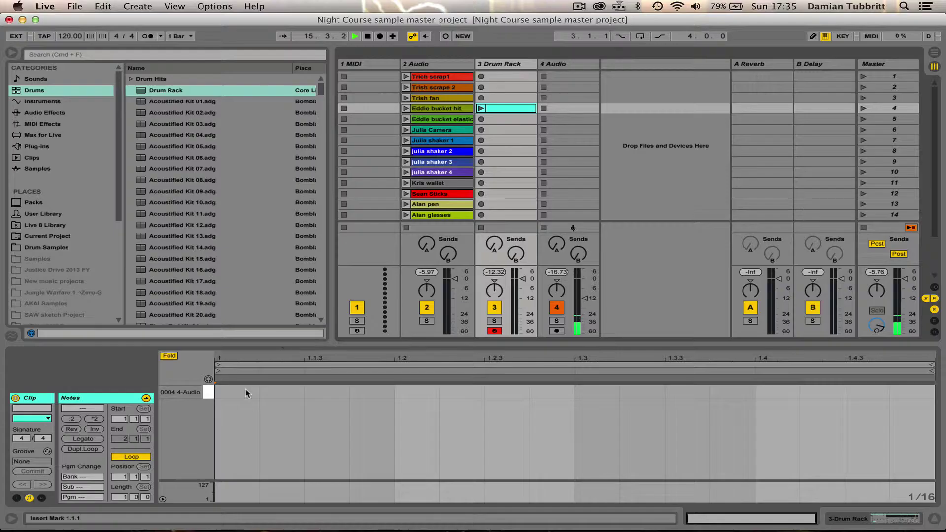
double_click(241, 390)
double_click(415, 390)
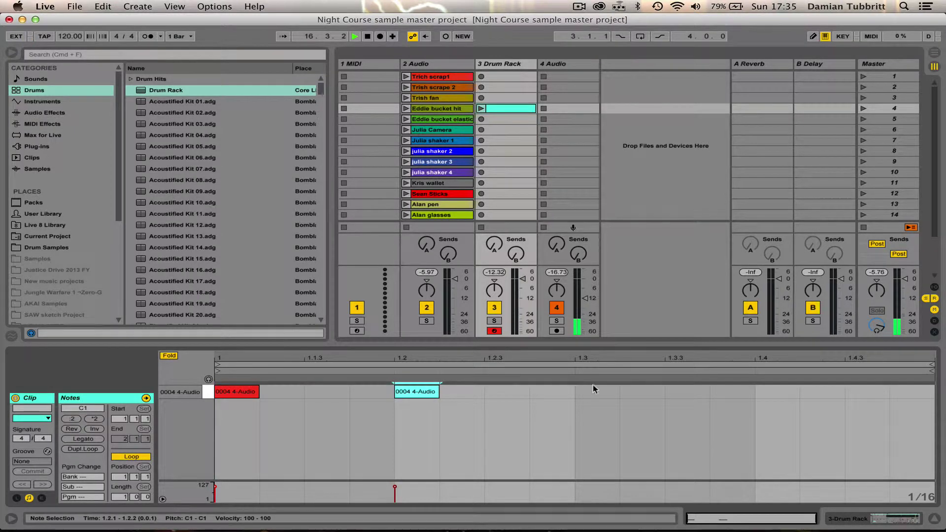
click(594, 389)
double_click(595, 390)
double_click(769, 392)
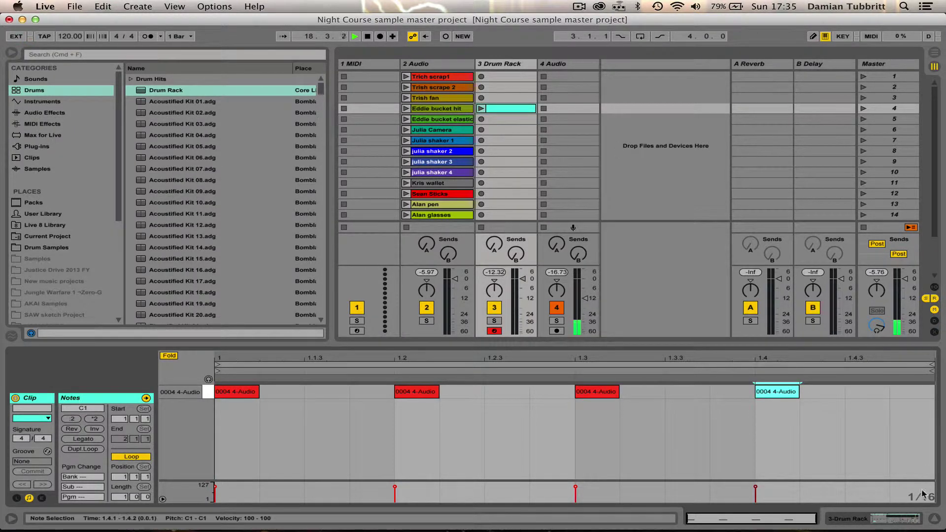
Rename the Drum Rack's C1 pad as Bucket Kick
click(891, 520)
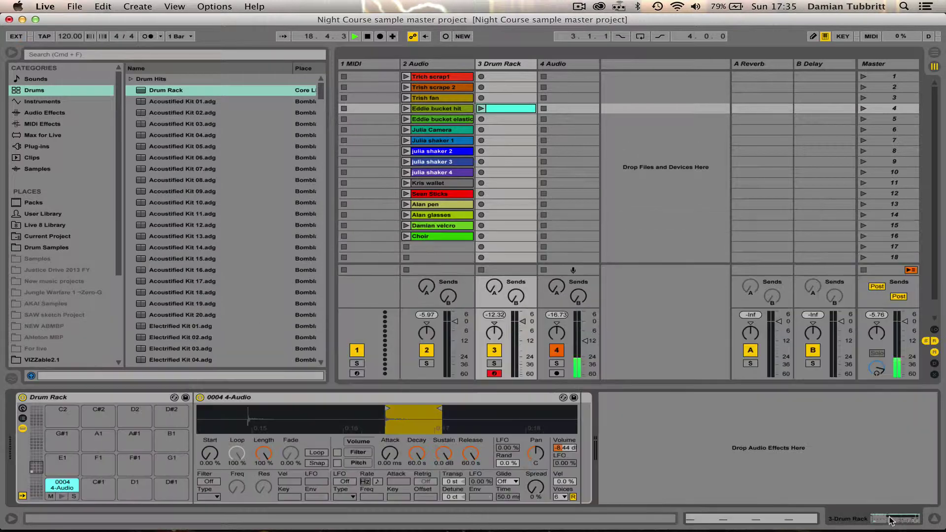
right_click(58, 488)
click(78, 497)
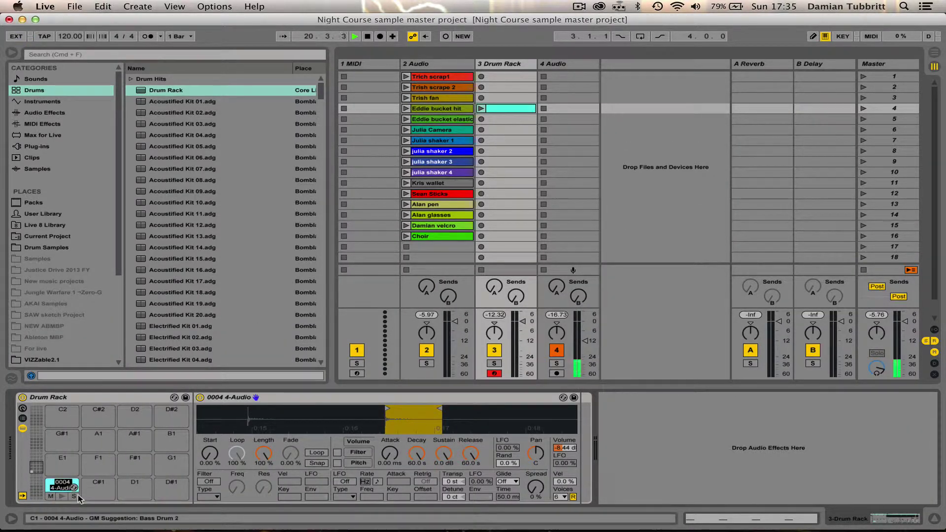
text(Bucket Kick)
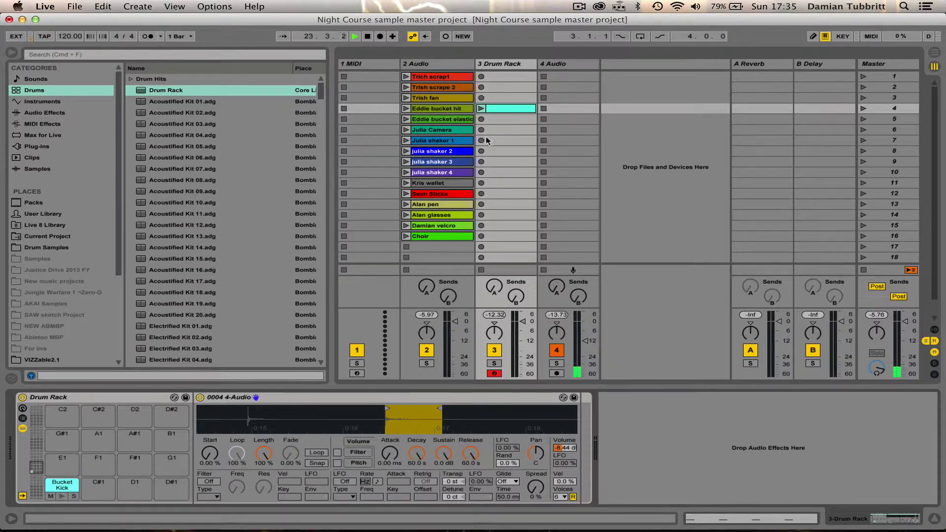
While the new MIDI clip plays, set the kick sample's volume to 0.00 dB and transpose it to -12 st, stopping playback when done
click(480, 108)
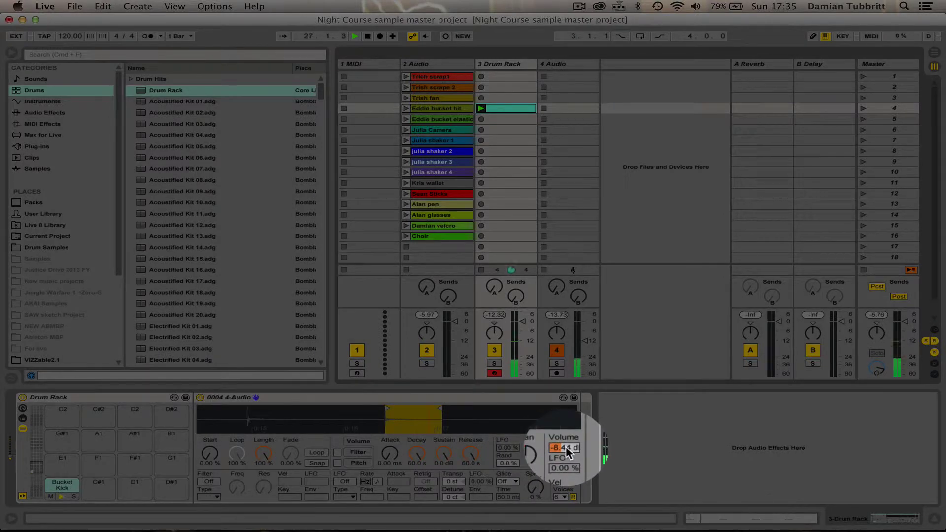
drag(565, 446, 565, 435)
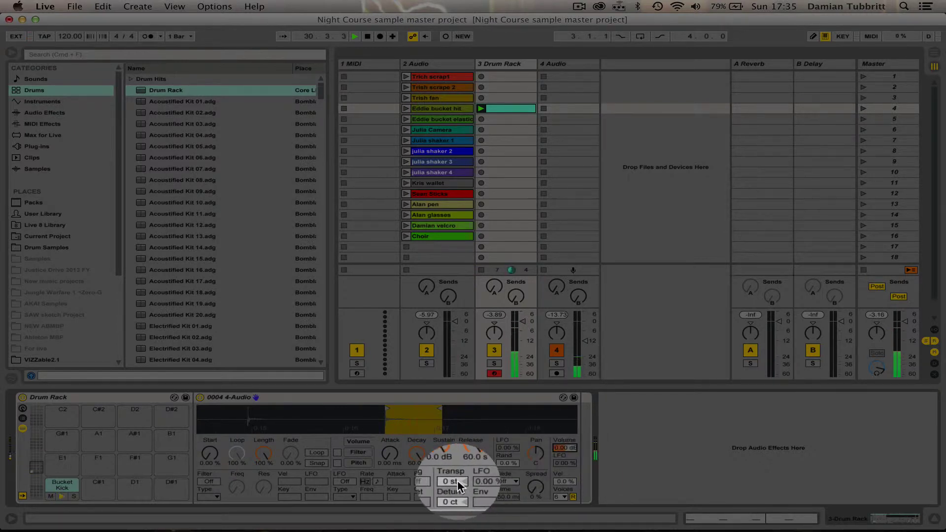
drag(451, 480, 451, 493)
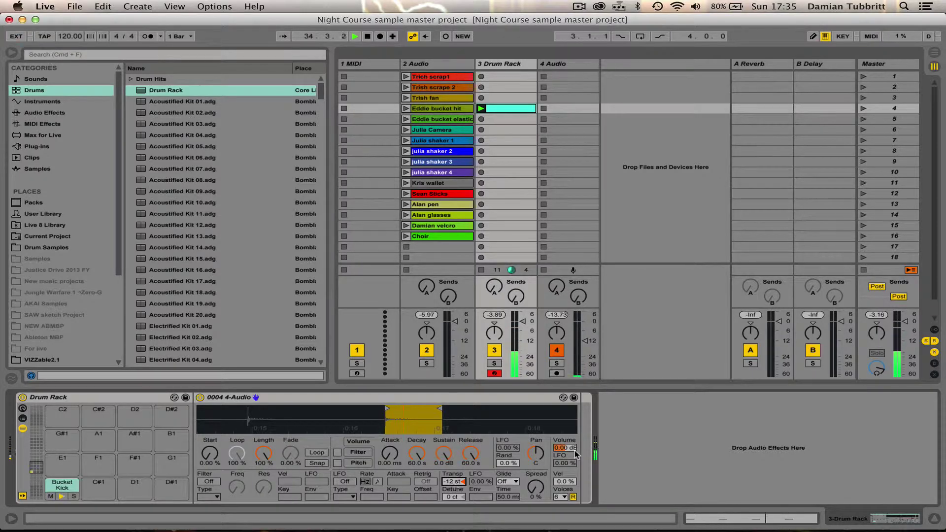
key(space)
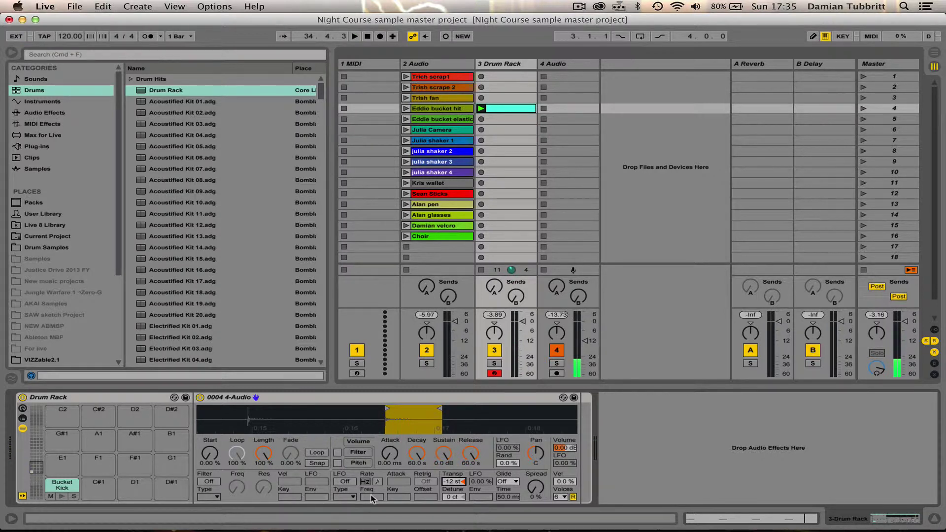
Switch to Preview to show the Synth flow chart.png diagram
mouse_move(598, 527)
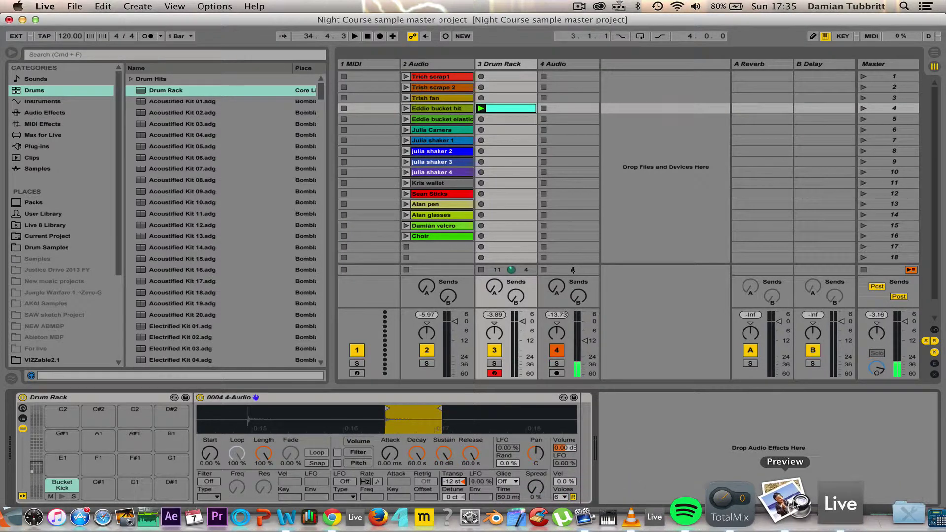
click(786, 490)
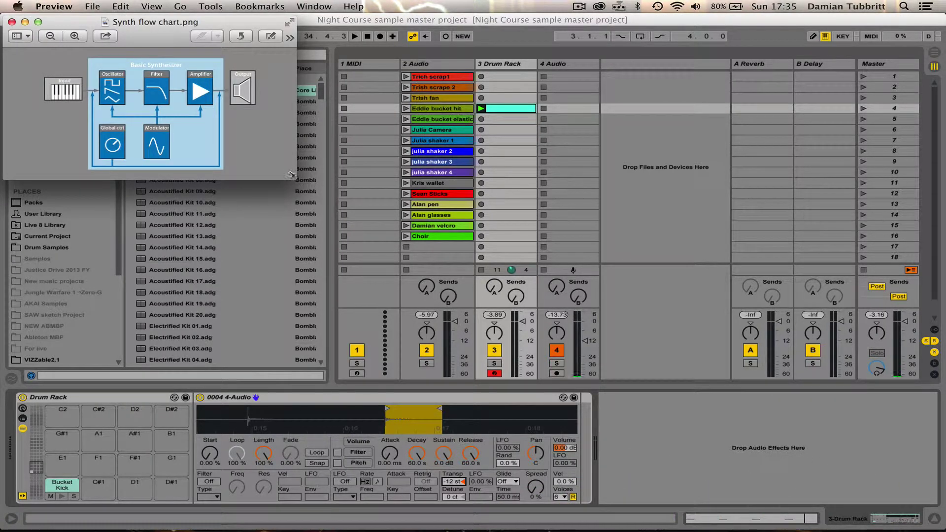
Enlarge the synth flow chart window and diagram to examine the signal path, and return to Ableton Live
drag(296, 180, 536, 255)
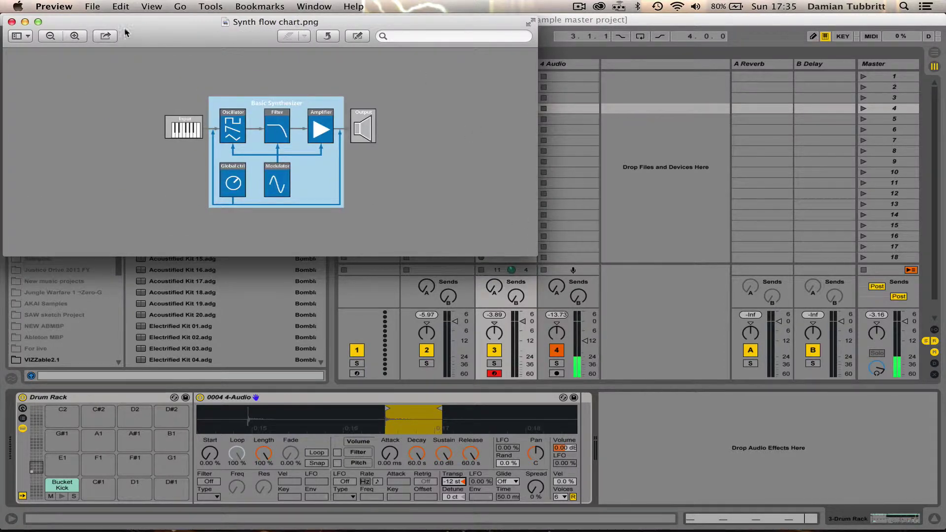
click(75, 37)
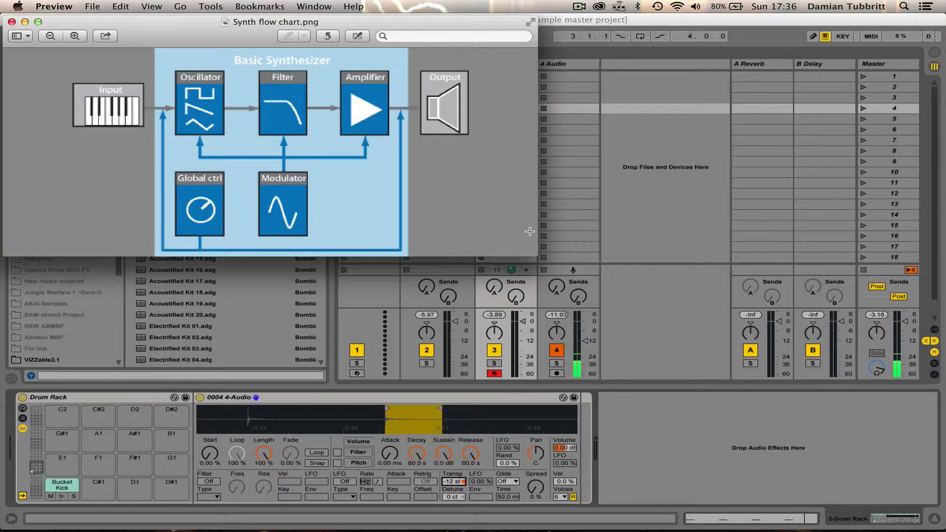
click(637, 276)
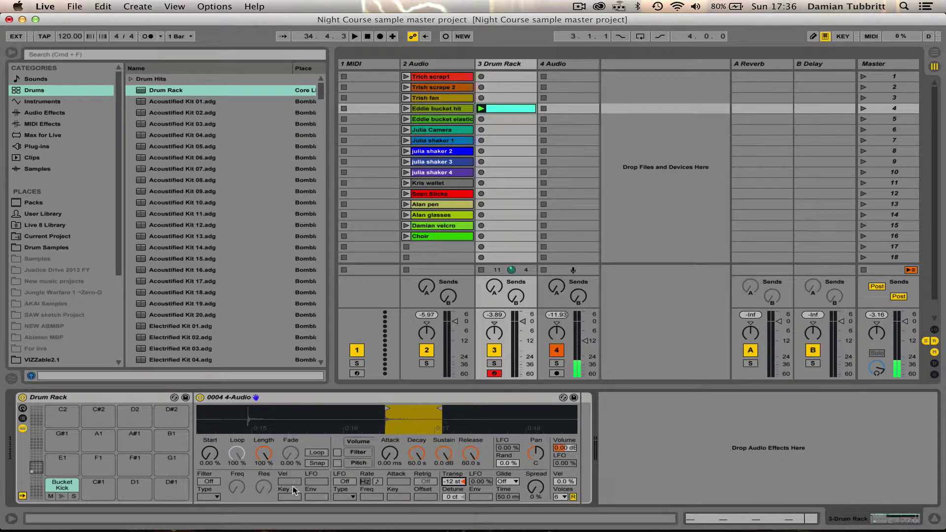
Turn on the kick sample's filter and, during playback, set its frequency to 390 Hz and resonance to 0.79
click(211, 482)
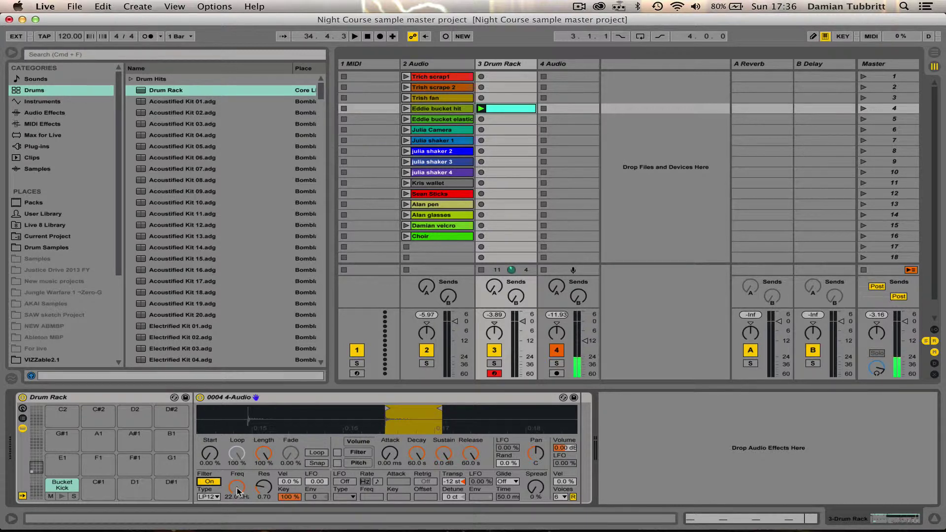
key(space)
drag(237, 487, 263, 497)
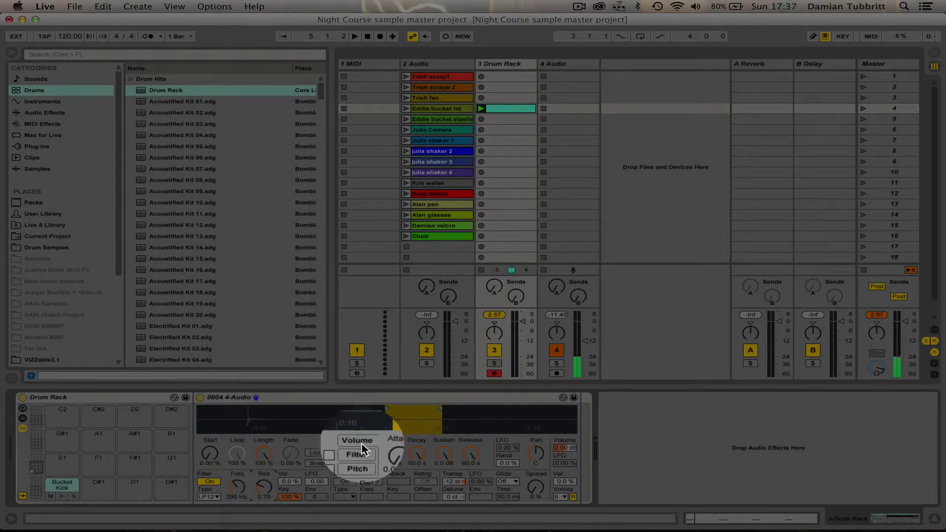
Enable the kick sample's filter envelope and set its envelope amount to 40
click(359, 452)
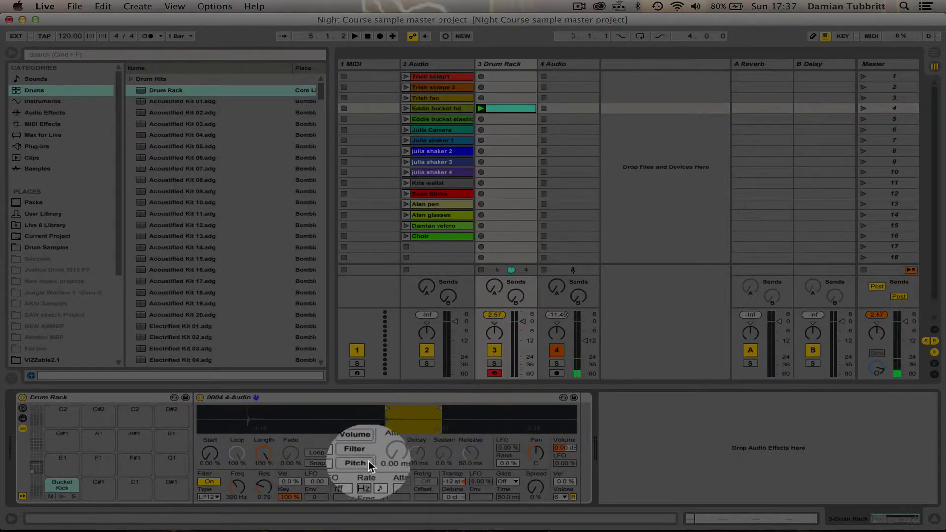
click(364, 462)
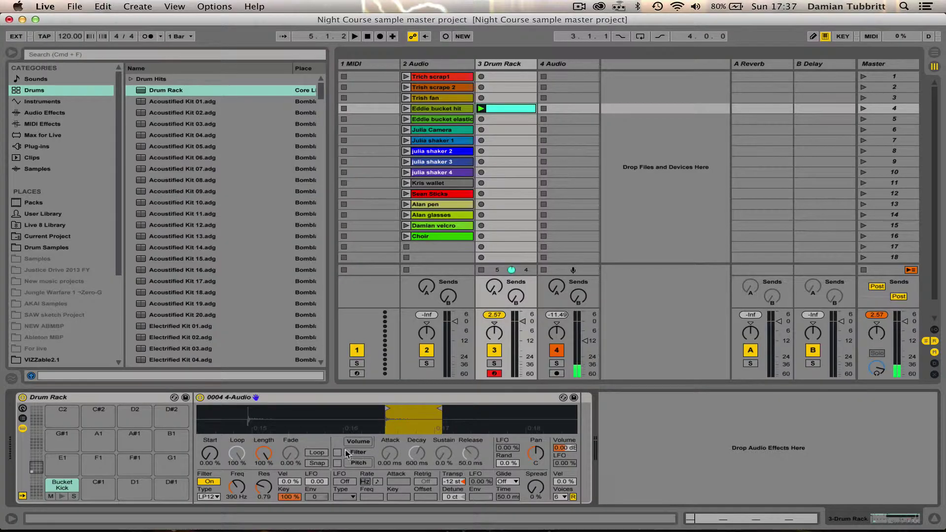
click(337, 452)
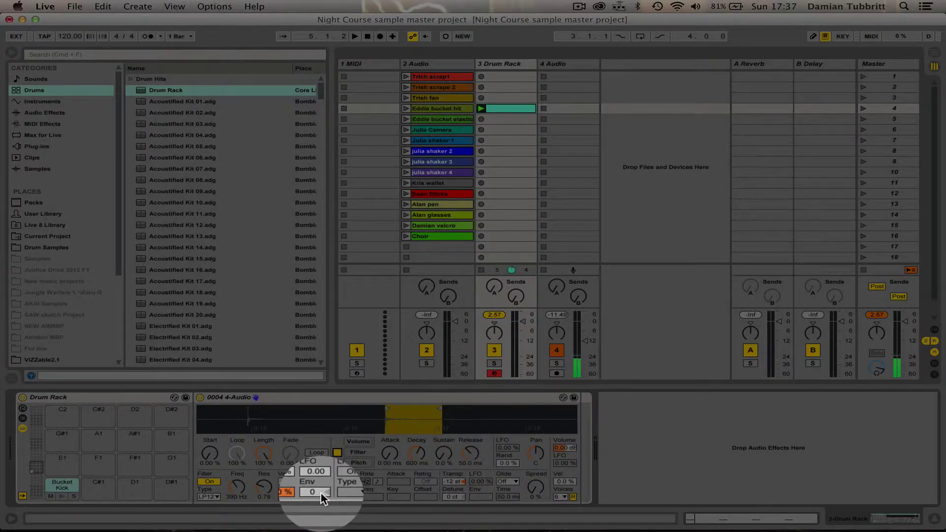
drag(316, 493, 317, 477)
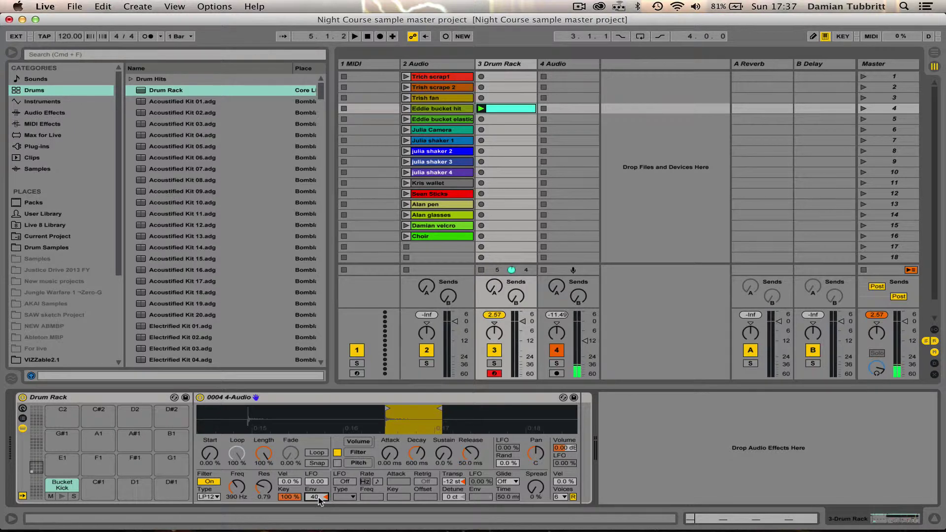
Switch to Word to examine the ADSR envelope shapes in Synth exercises.docx, and return to Ableton Live
mouse_move(616, 522)
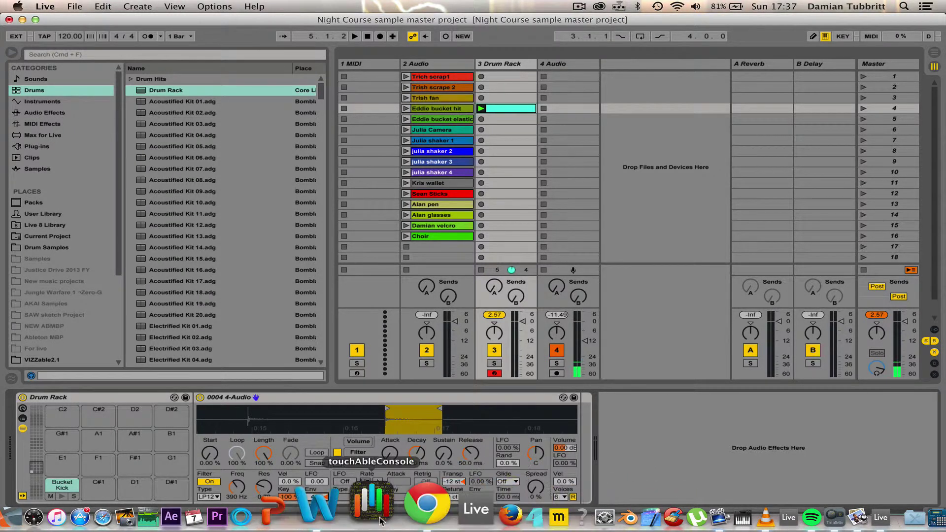
click(318, 515)
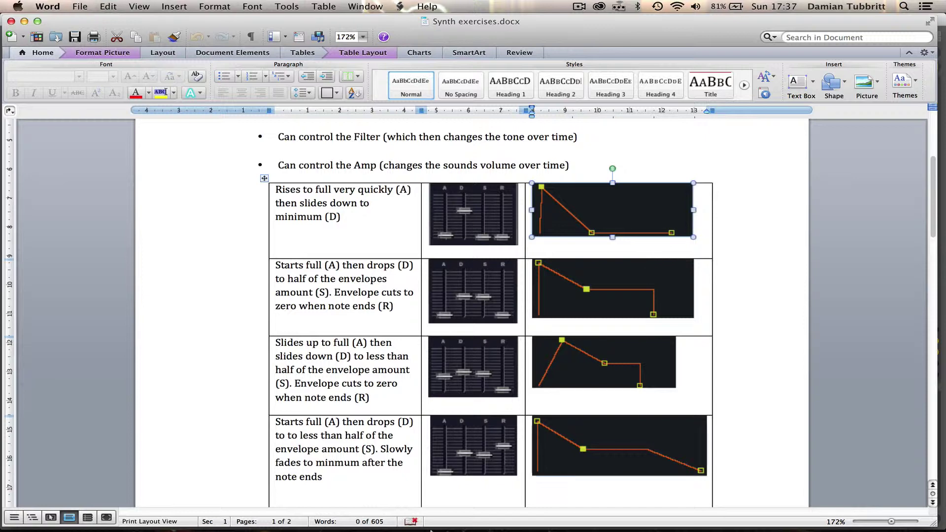
mouse_move(413, 514)
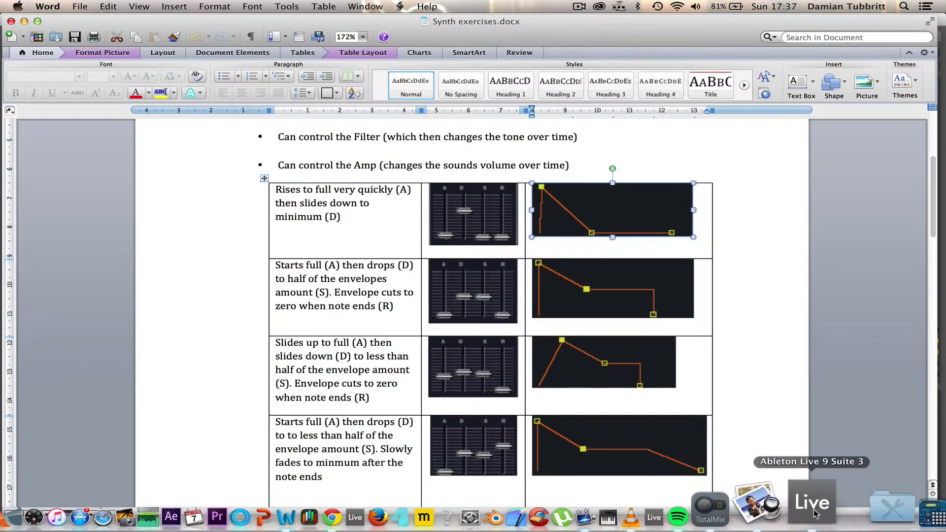
click(724, 505)
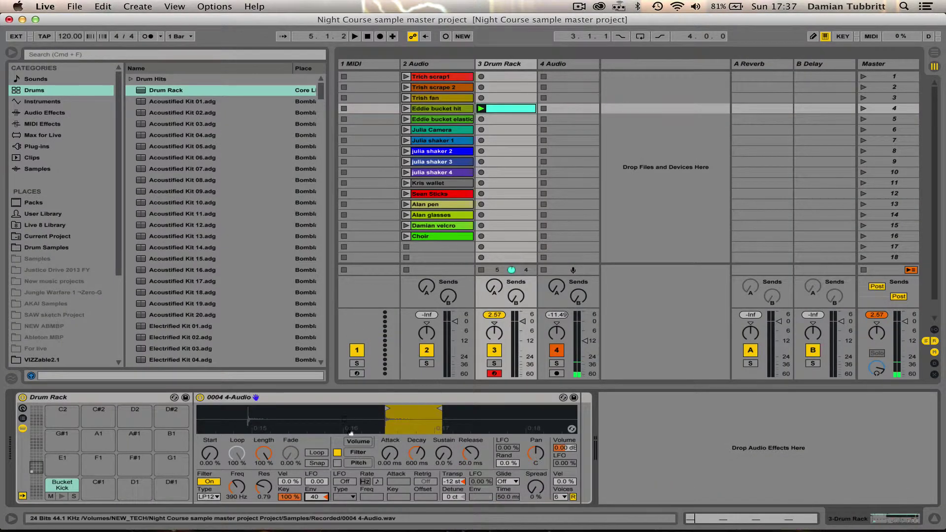
Shape the kick's filter envelope with release 1.00 ms, decay 267 ms and amount 57, and set filter frequency to 111 Hz and resonance to 1.17
drag(470, 452, 470, 476)
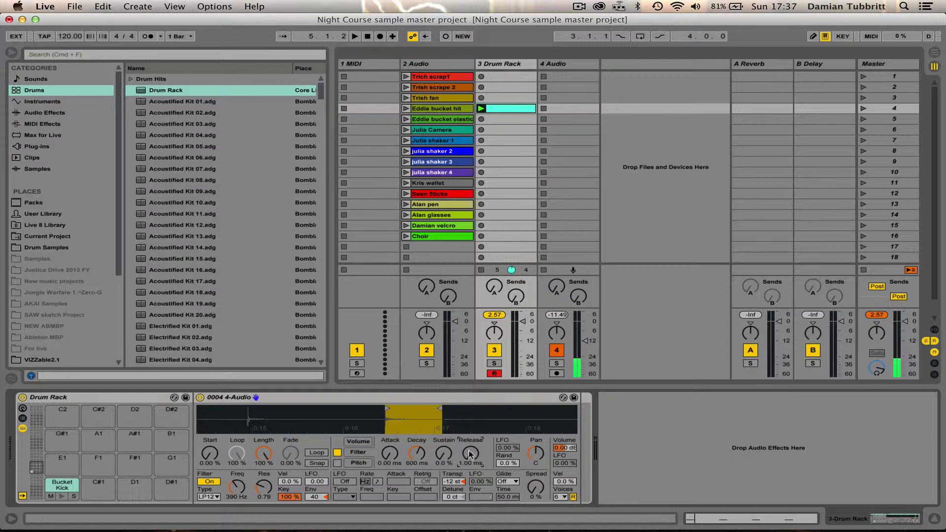
drag(416, 455, 416, 475)
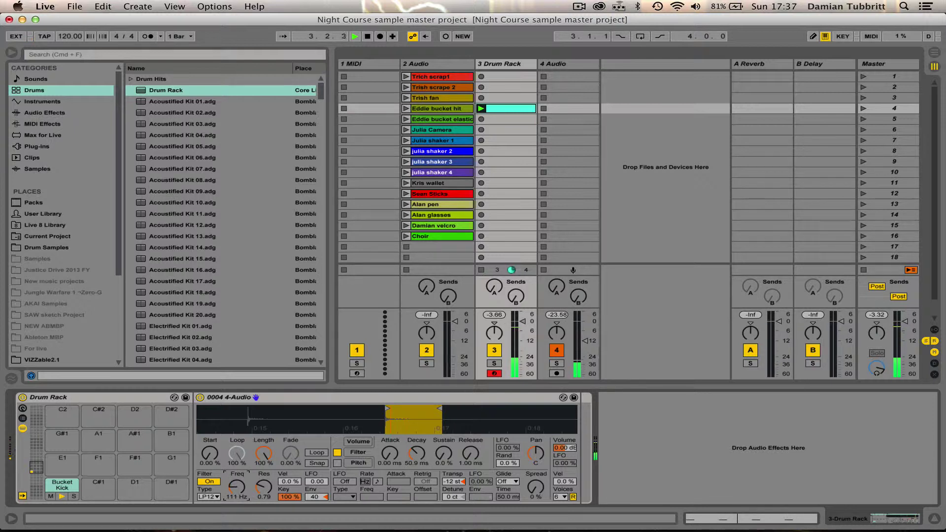
drag(314, 496, 314, 494)
click(417, 453)
drag(266, 471, 266, 460)
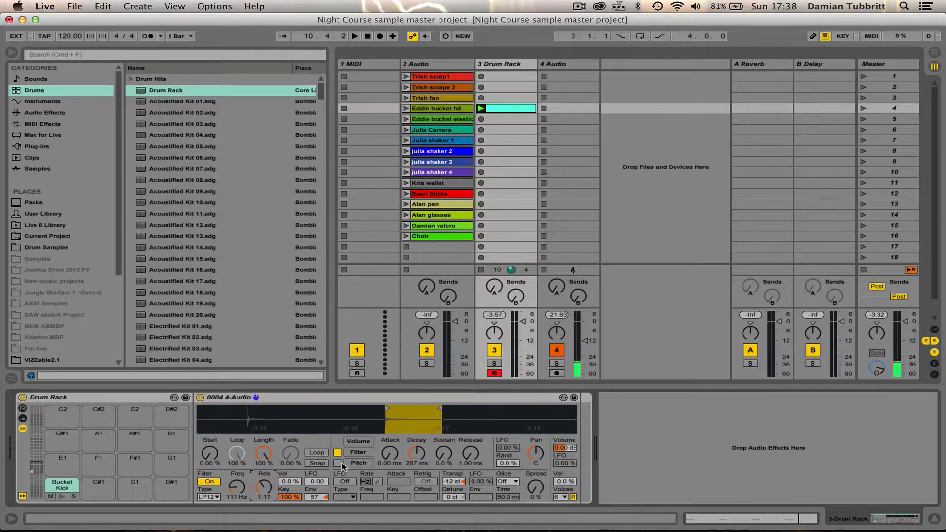
click(360, 466)
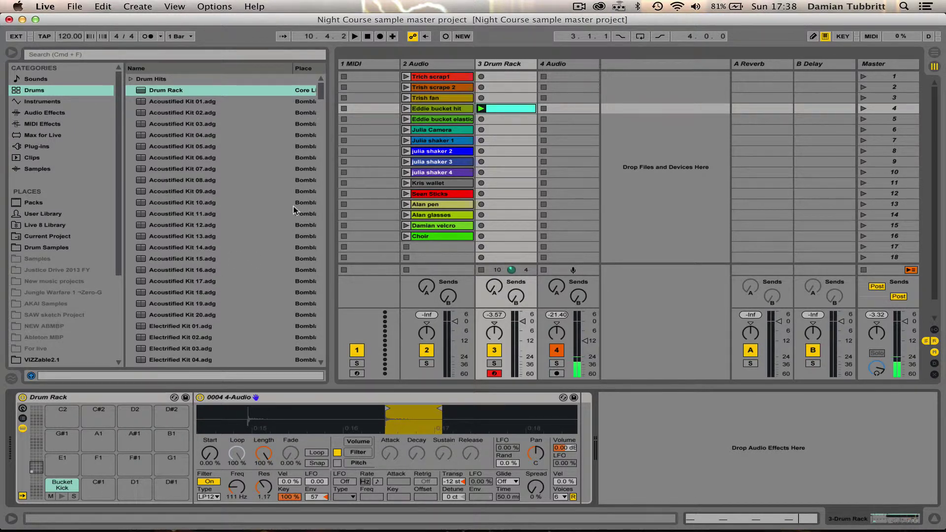
Audition the shaker 4 audio clip and move its start marker to the onset of the hit just after 6.1.3
double_click(442, 173)
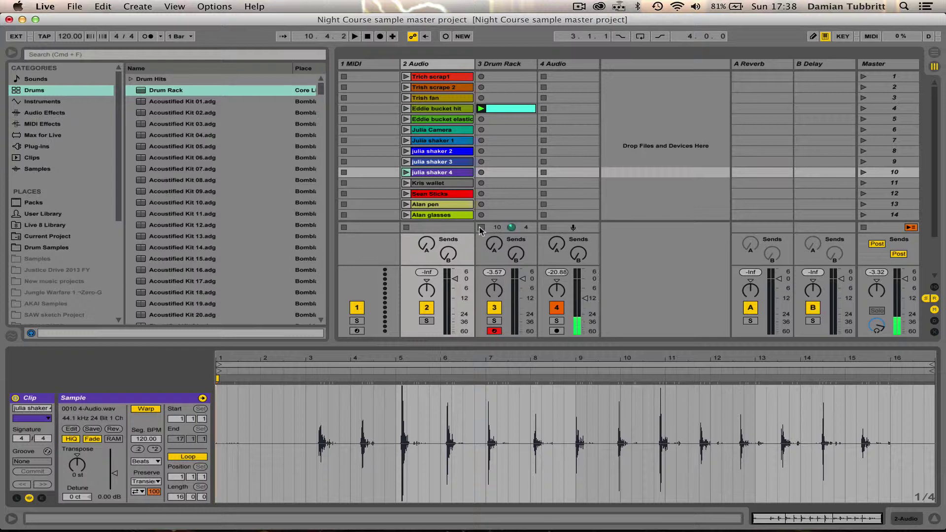
click(401, 173)
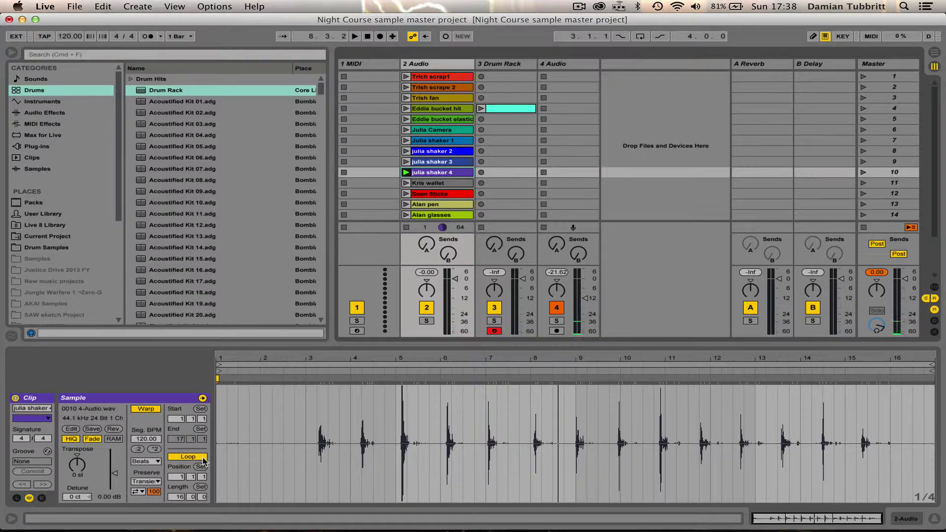
mouse_move(220, 367)
mouse_down()
mouse_move(455, 372)
mouse_move(444, 371)
mouse_move(442, 383)
mouse_move(377, 367)
mouse_move(425, 374)
mouse_up()
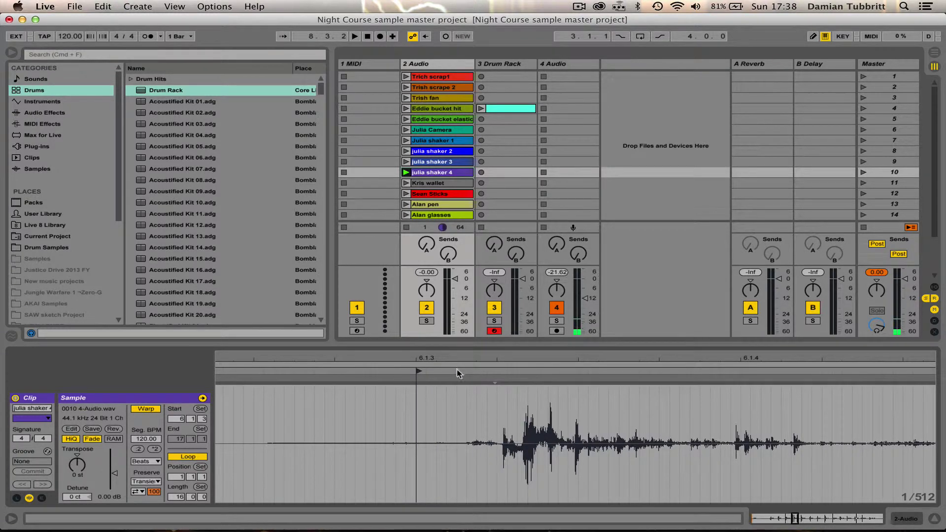
drag(418, 370, 467, 370)
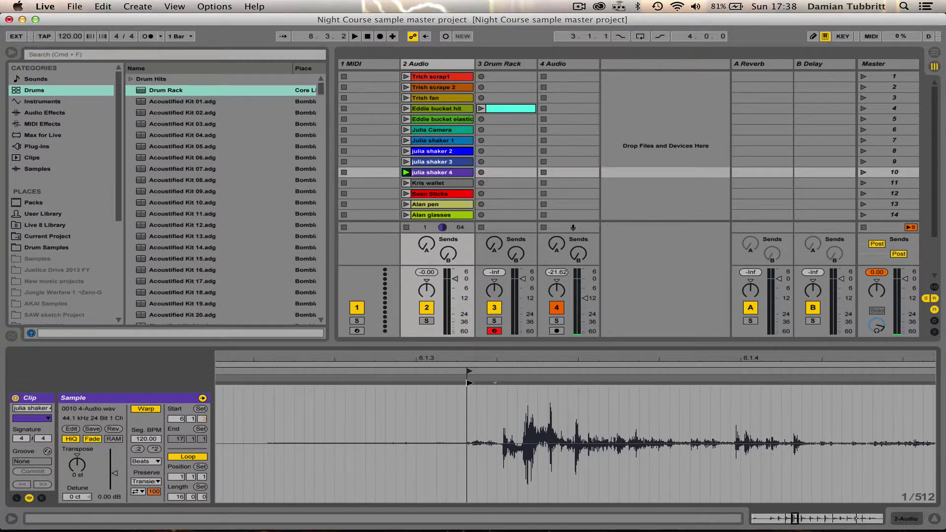
drag(449, 358, 449, 296)
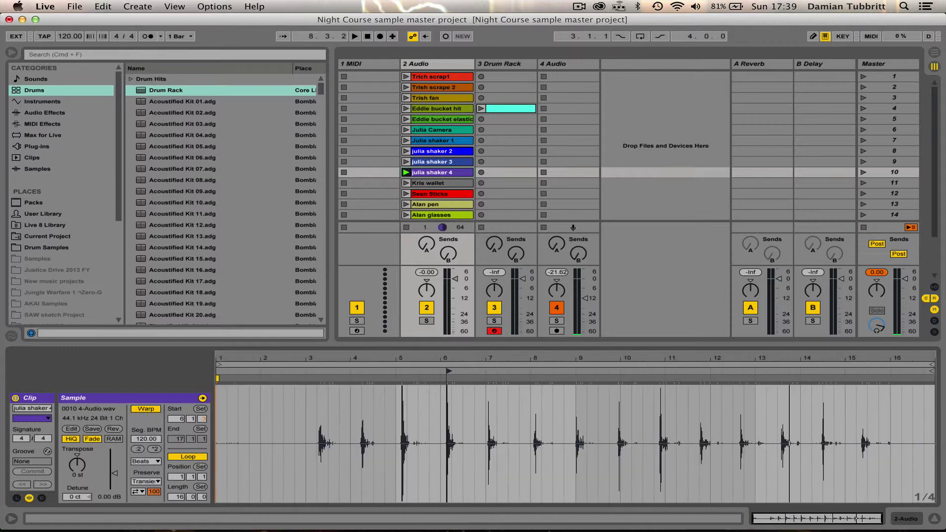
Move the shaker clip's end marker to 6.3.1 and turn off its looping
mouse_move(932, 370)
mouse_down()
mouse_move(441, 359)
mouse_move(456, 382)
mouse_move(456, 409)
mouse_up()
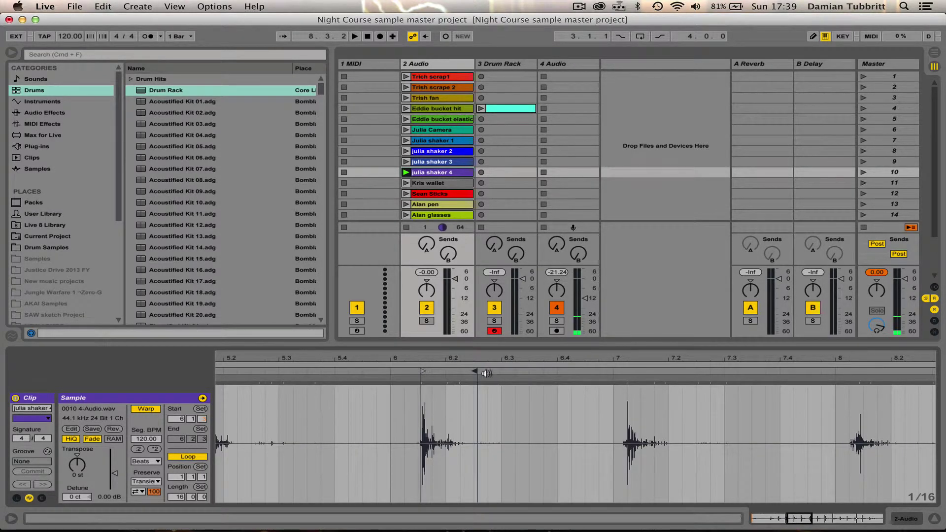
drag(476, 370, 502, 370)
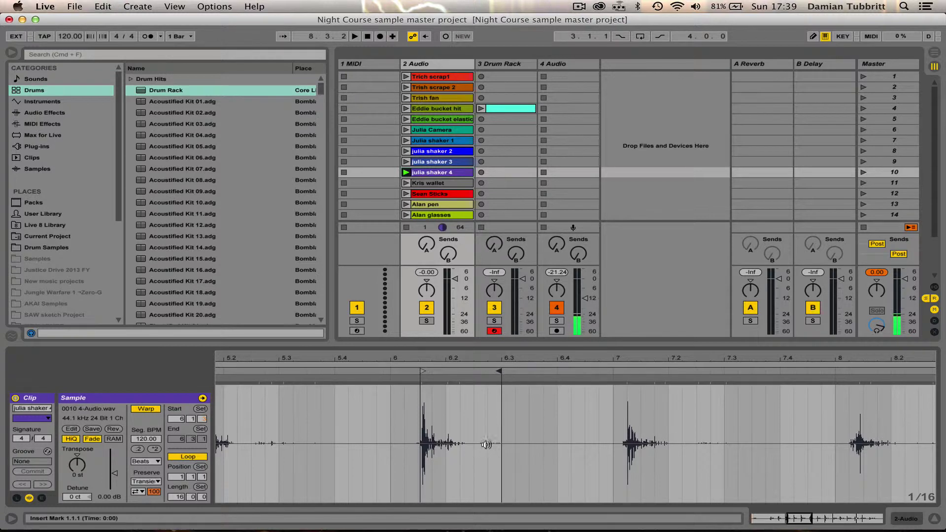
click(196, 456)
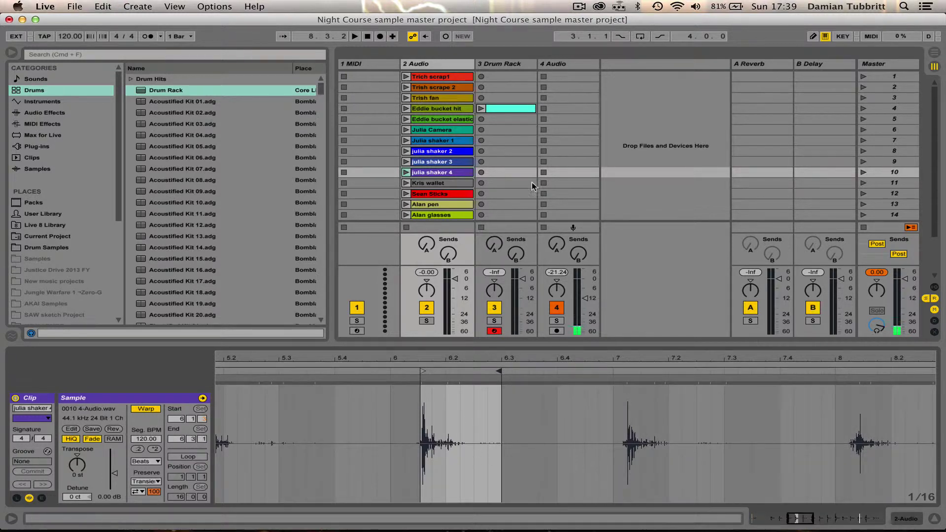
Load the trimmed shaker 4 clip onto the Drum Rack's C#1 pad and compare its sample settings with the Bucket Kick pad
click(497, 64)
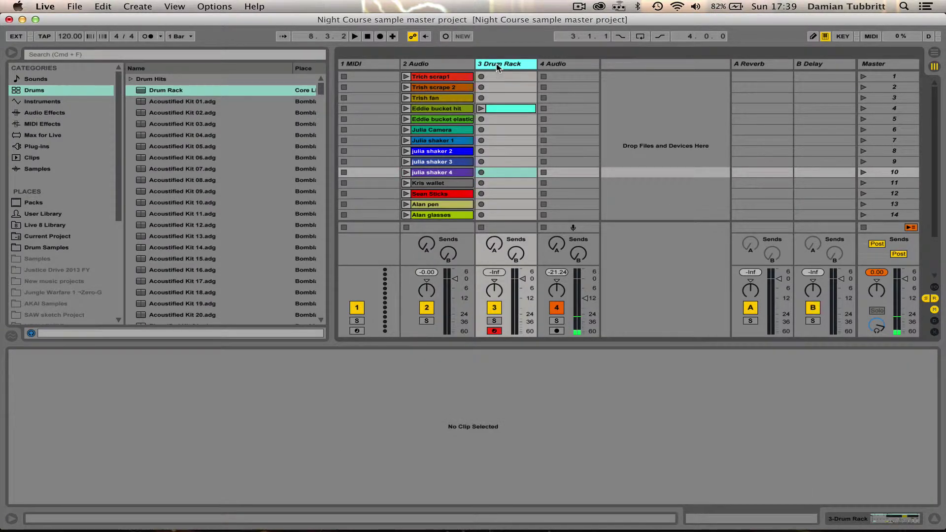
double_click(497, 64)
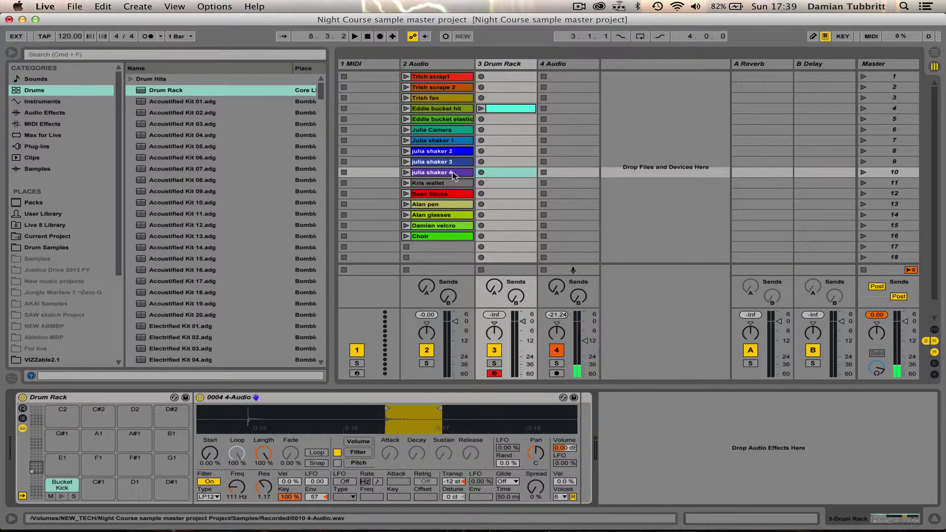
drag(448, 176, 99, 490)
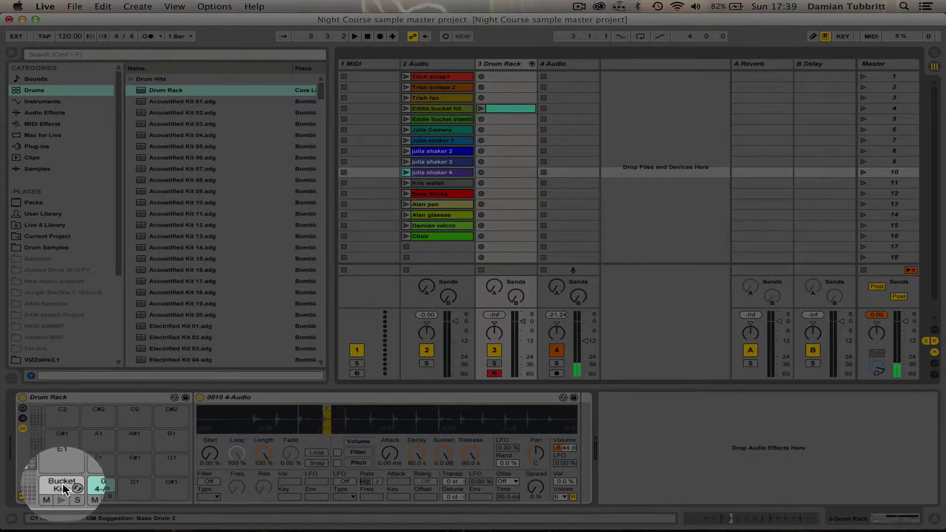
click(58, 486)
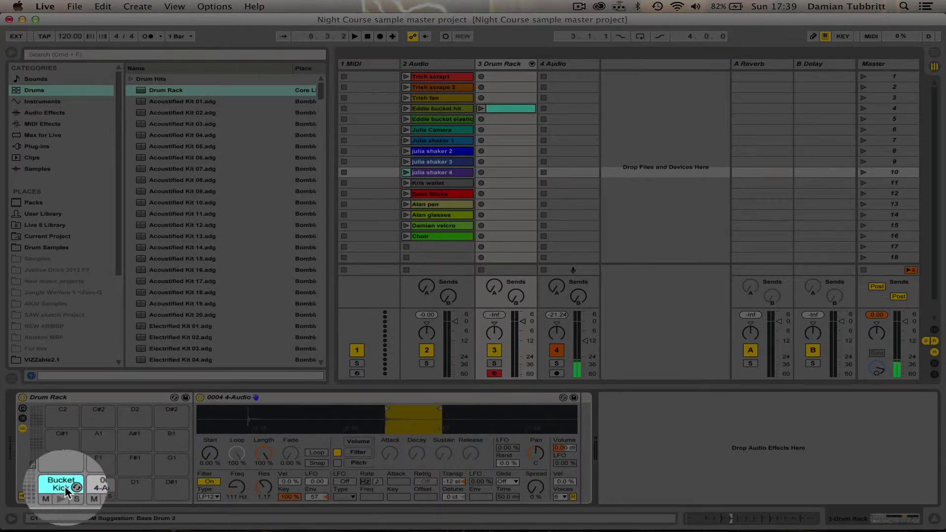
click(95, 486)
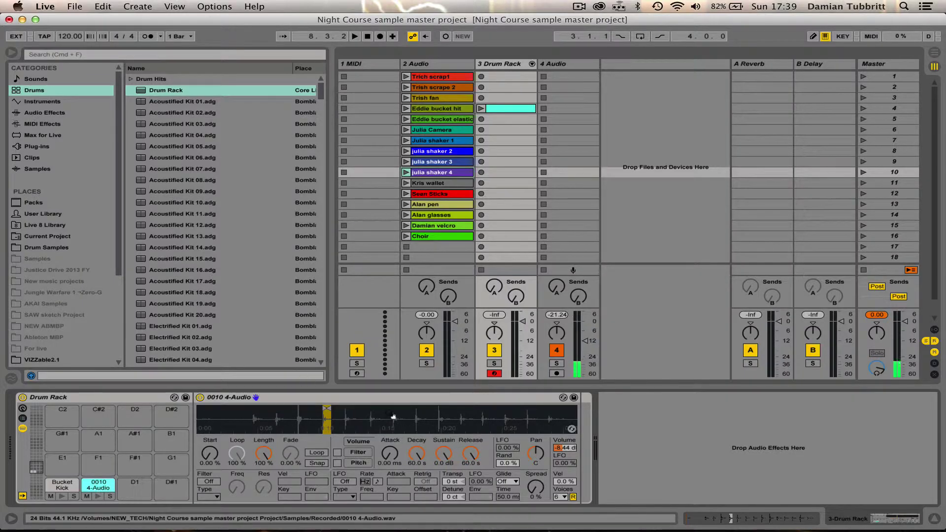
Rename the Drum Rack's C#1 pad as Shaker
right_click(97, 485)
click(112, 494)
text(S)
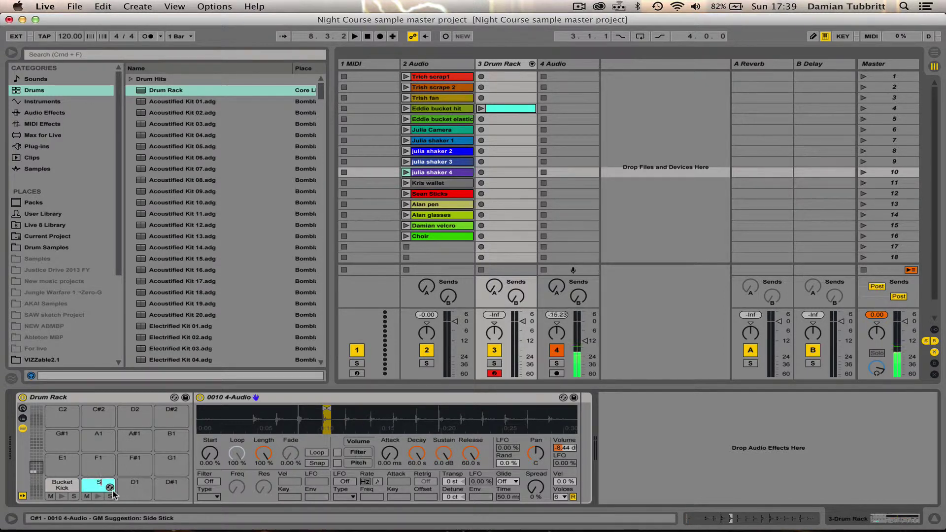
text(haker)
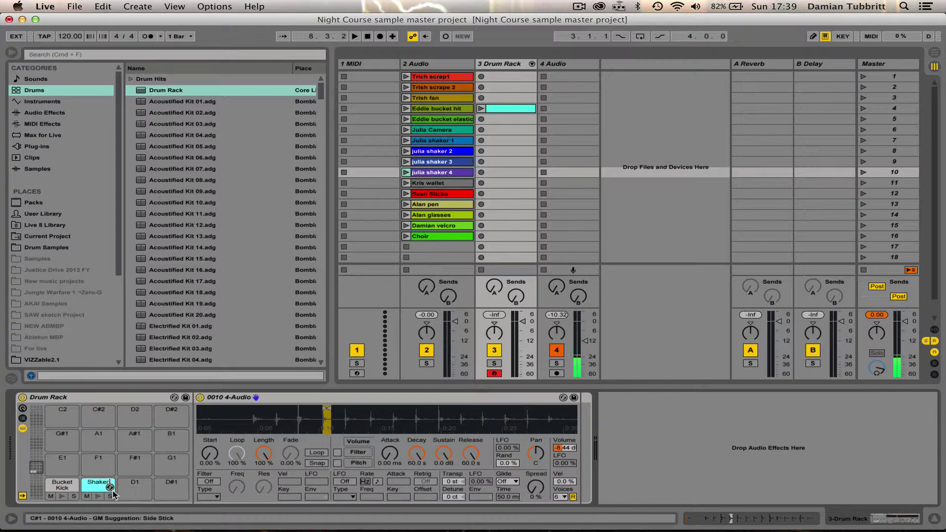
Add Shaker notes at 1.1.3, 1.2.3, 1.3.3 and 1.4.3 in the Drum Rack clip and play the clip
click(508, 110)
click(509, 110)
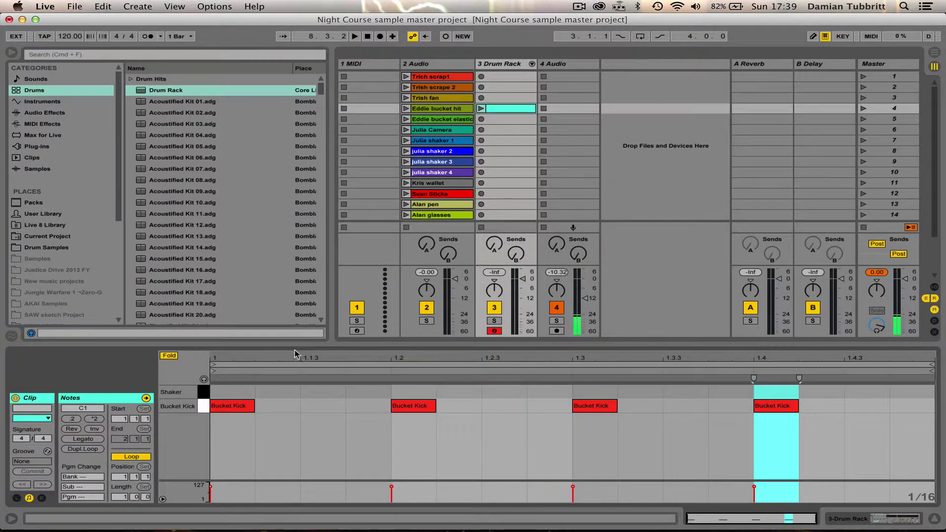
double_click(333, 393)
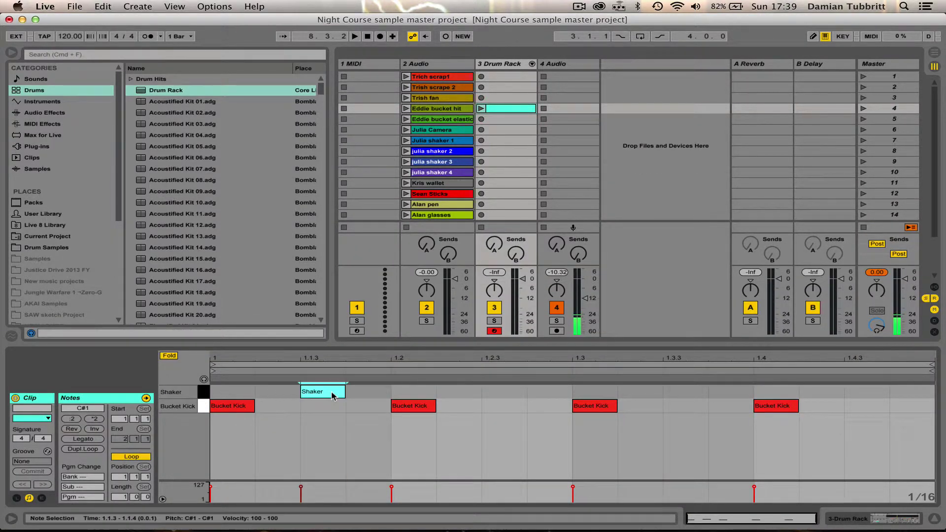
double_click(495, 391)
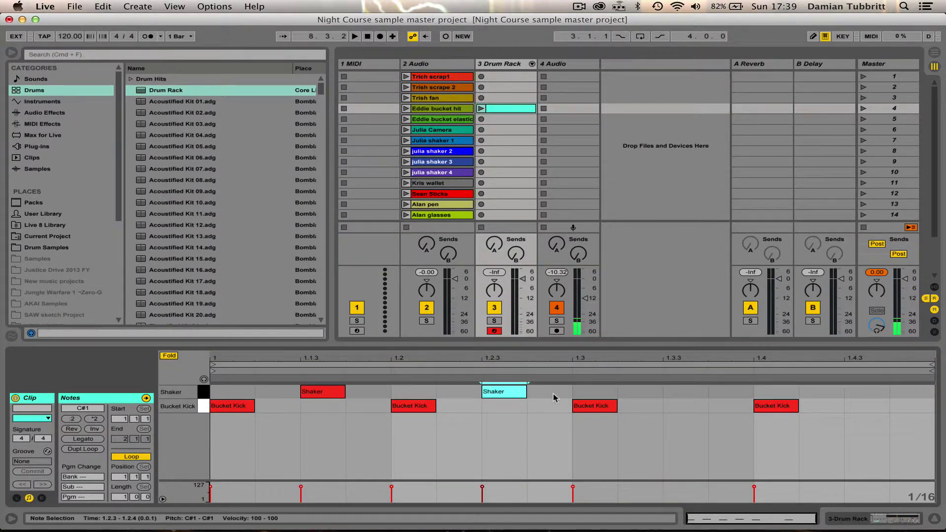
double_click(689, 391)
double_click(867, 392)
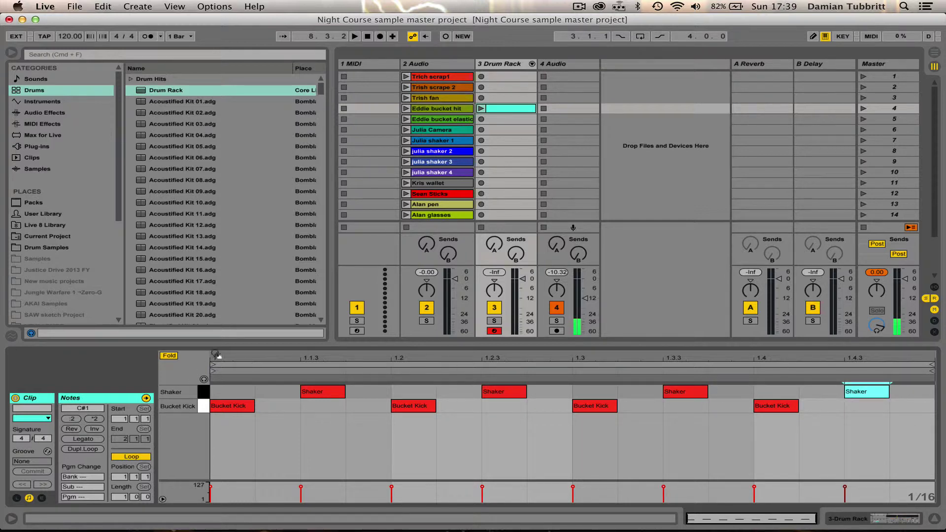
click(481, 108)
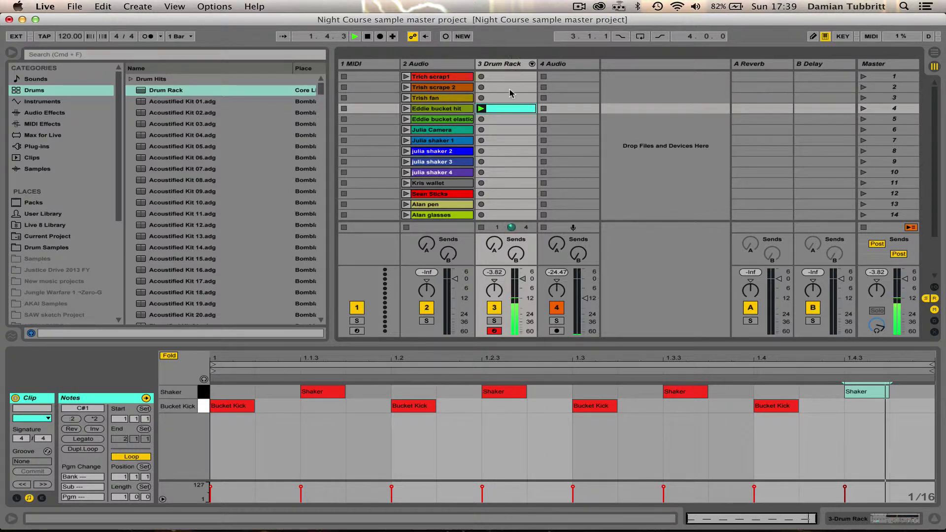
Transpose the Shaker sample to +6 st and set its volume to -11.8 dB
key(shift+Tab)
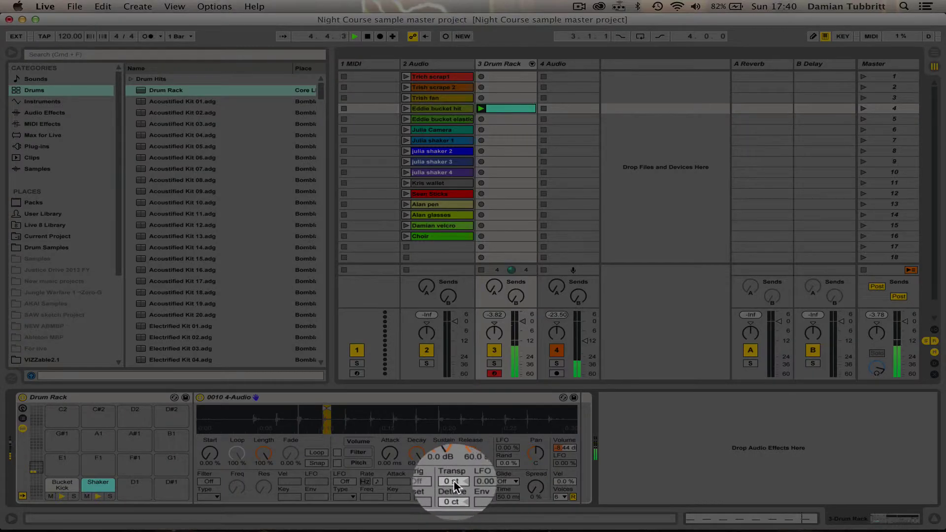
drag(453, 483, 453, 469)
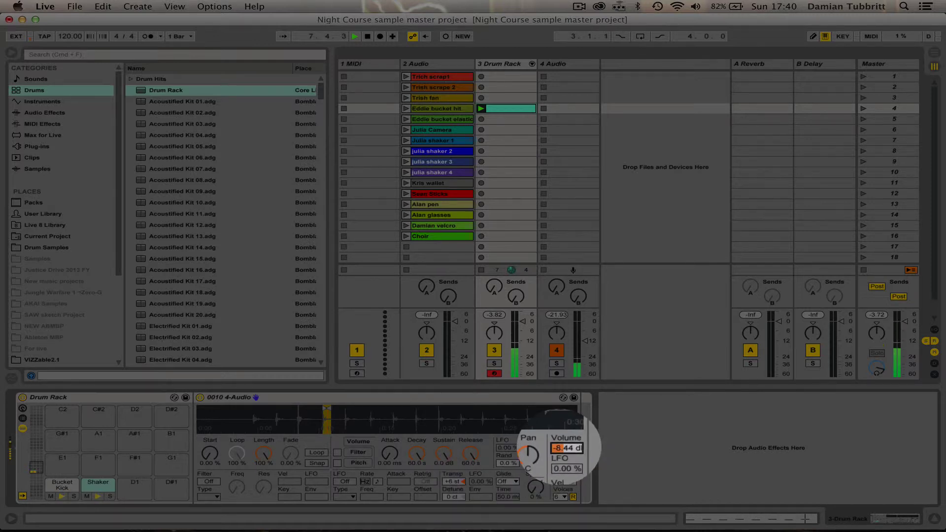
mouse_move(562, 447)
mouse_down()
mouse_move(561, 436)
mouse_move(561, 445)
mouse_up()
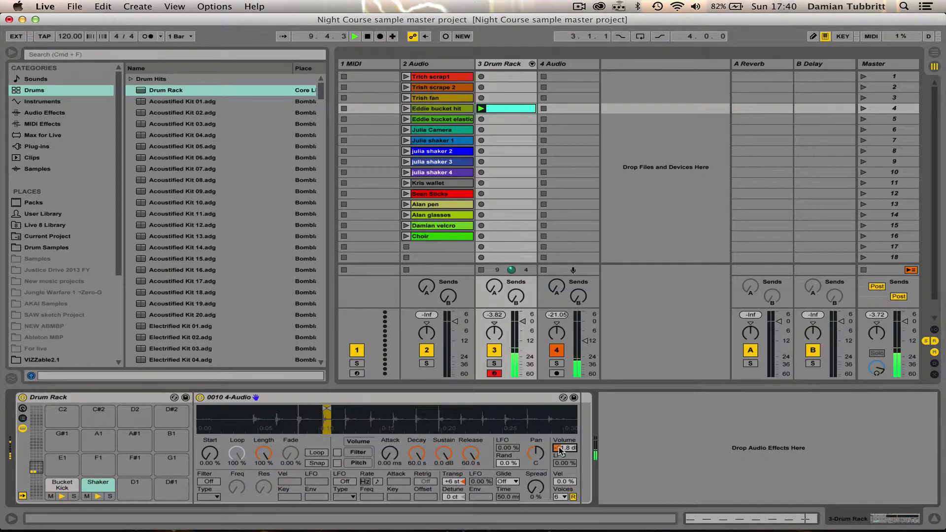
Turn on the Shaker's LP12 filter at 5.35 kHz with resonance 1.88, and enable its envelope with amount 34 and decay 188 ms
click(209, 481)
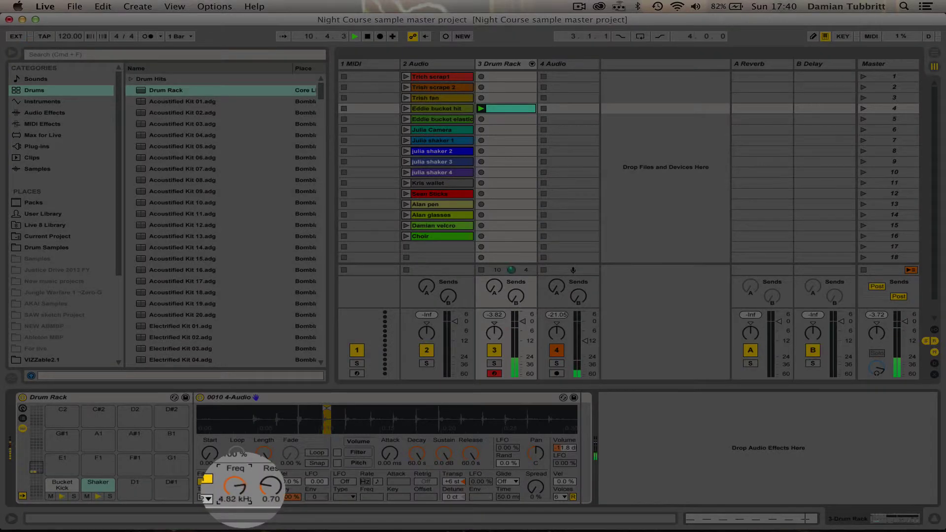
drag(263, 487, 236, 490)
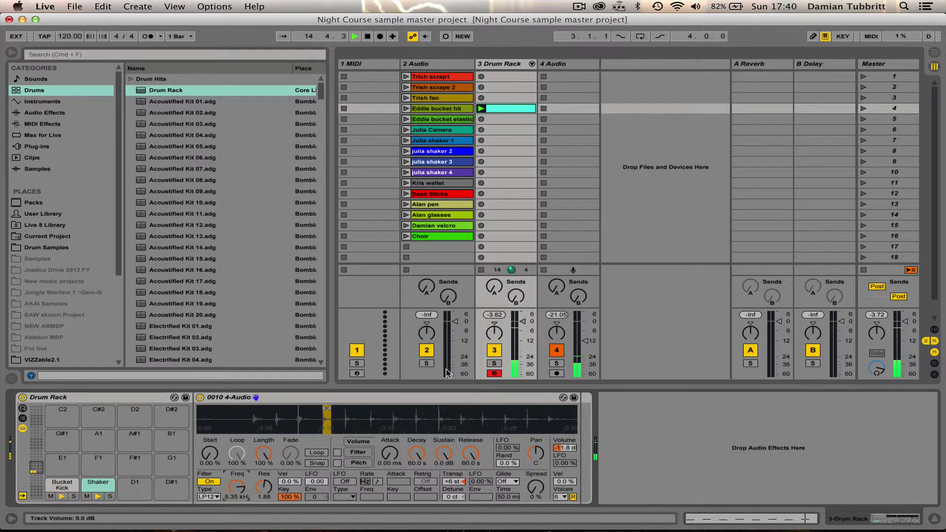
click(349, 452)
click(337, 451)
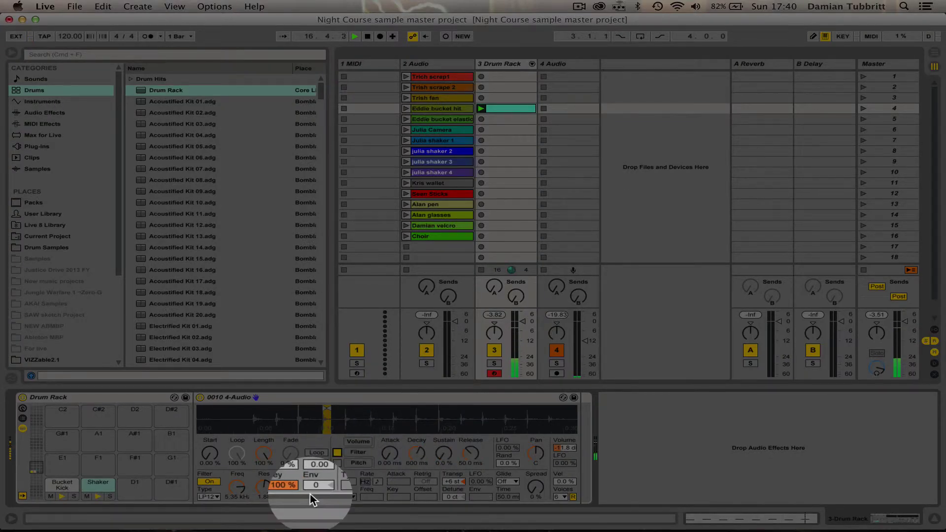
drag(309, 495, 310, 487)
drag(417, 452, 417, 467)
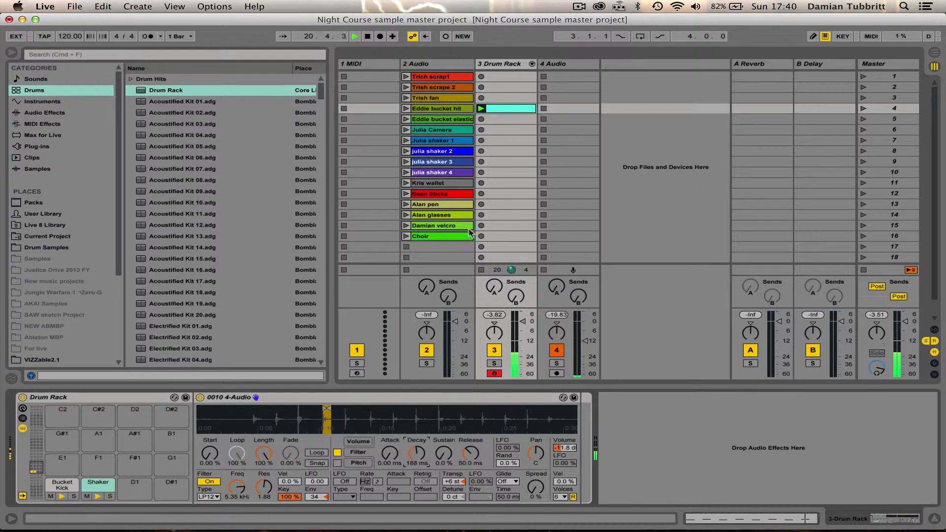
key(space)
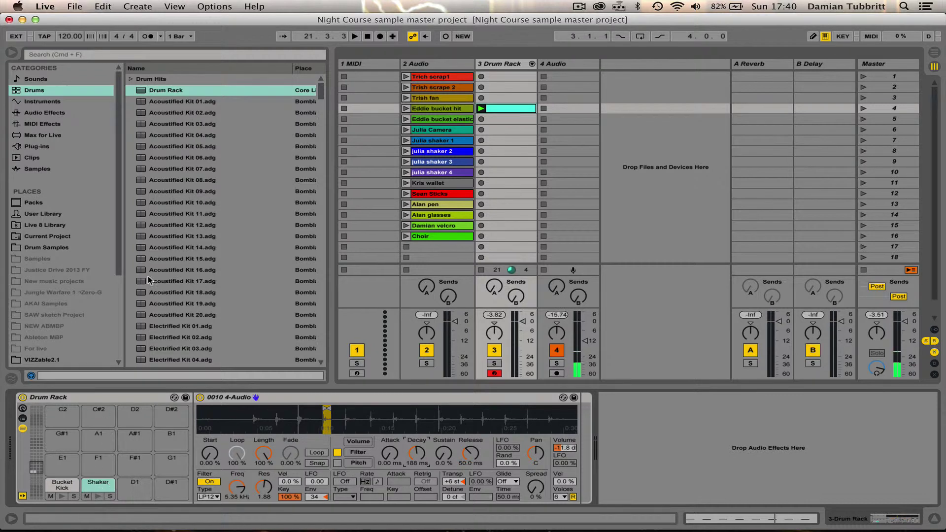
Add the Ping Pong Delay preset High.adv to the Shaker pad and set its Dry/Wet to 26%
click(42, 113)
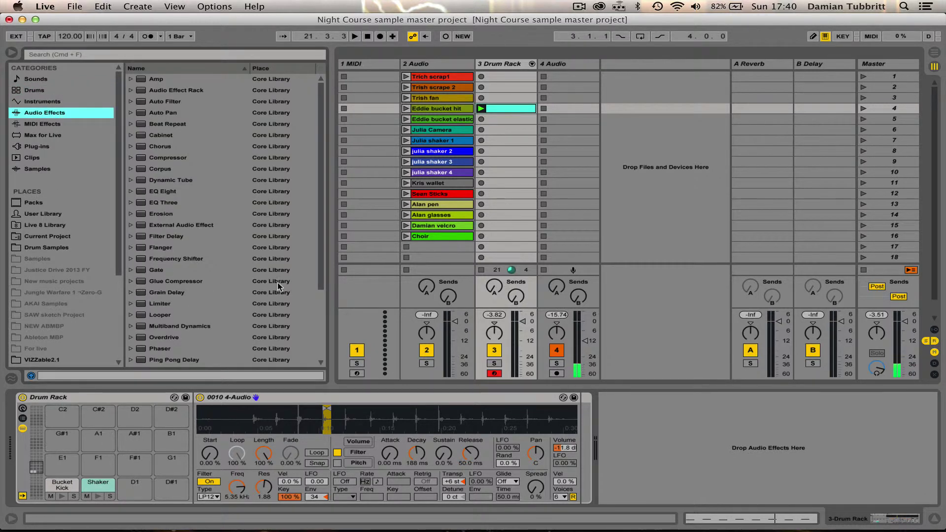
drag(317, 270, 307, 348)
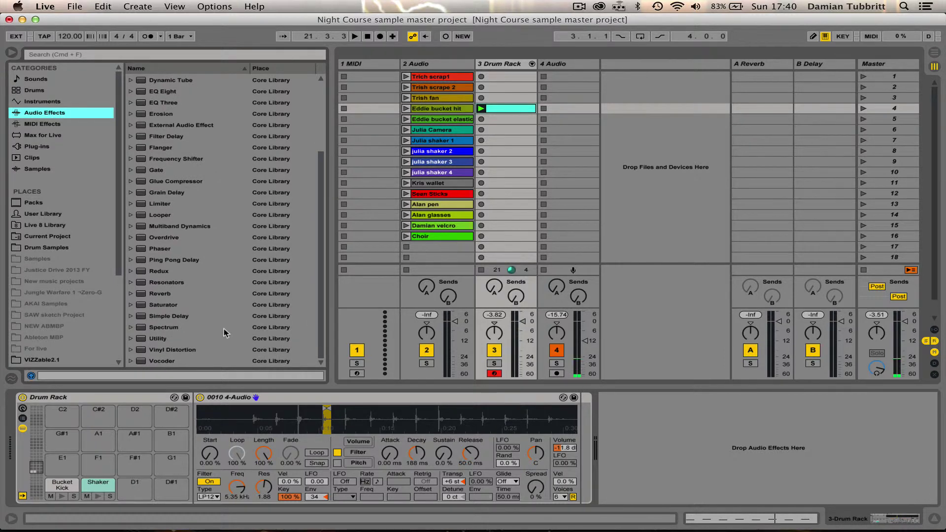
click(131, 260)
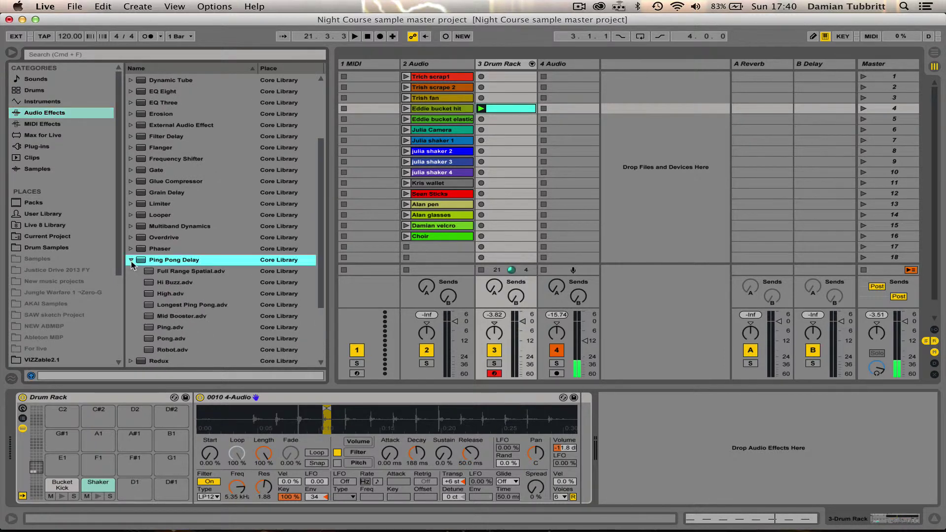
click(166, 294)
drag(141, 359, 103, 486)
key(space)
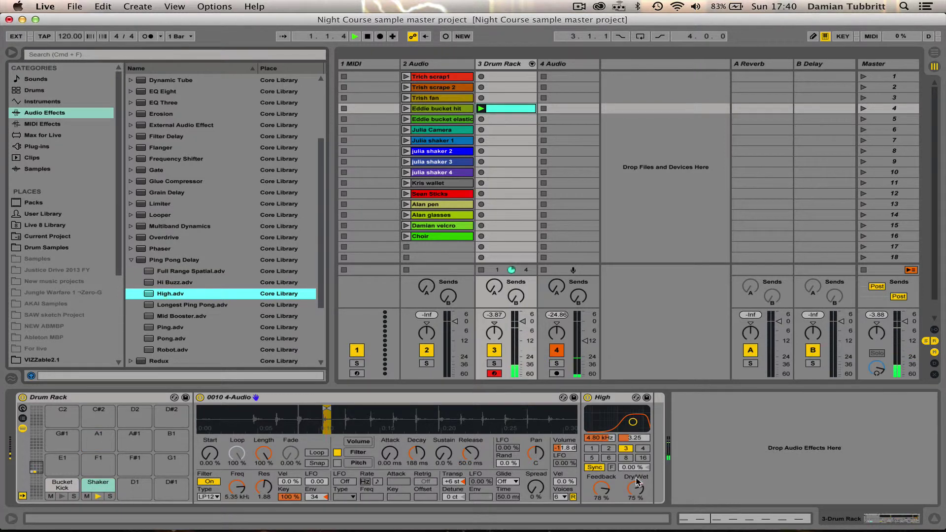
drag(634, 490, 634, 513)
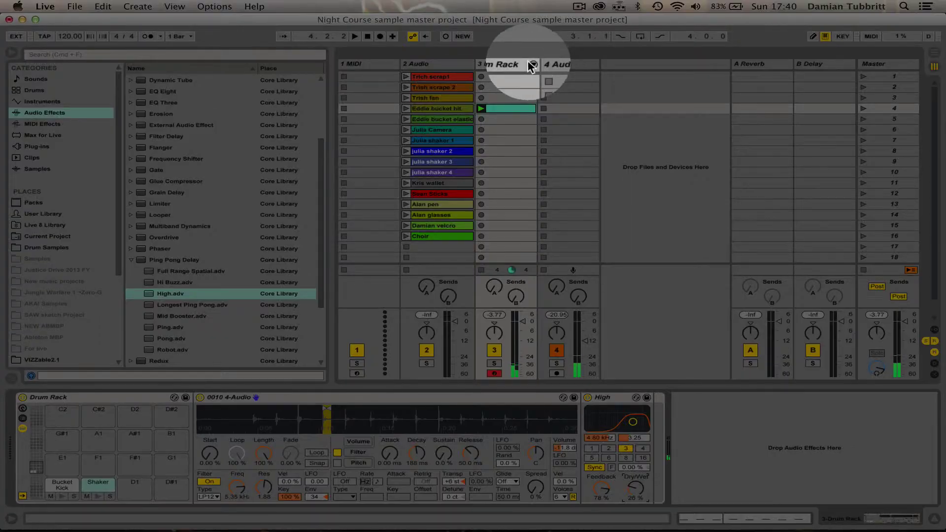
Unfold the Drum Rack track into its individual pad channels, view the Shaker channel's devices and select the Bucket Kick channel
click(531, 64)
click(556, 65)
click(599, 64)
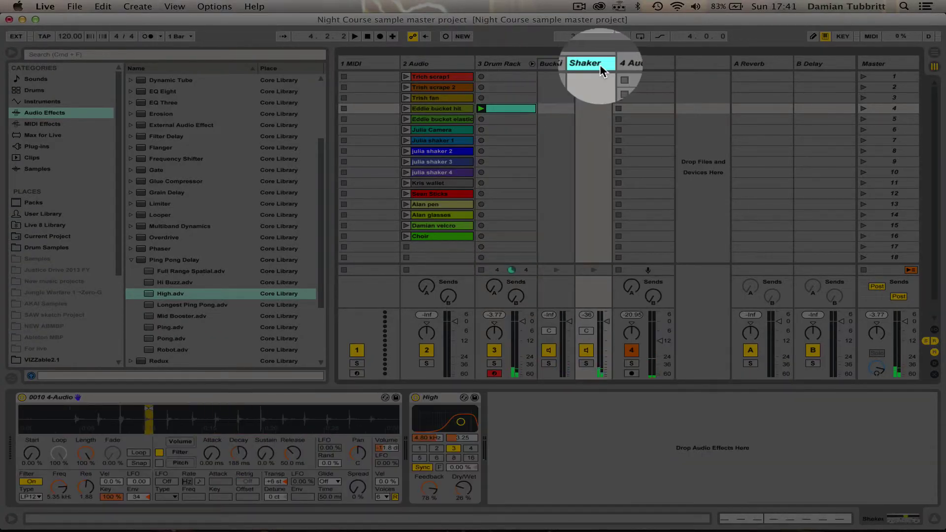
click(557, 63)
click(588, 66)
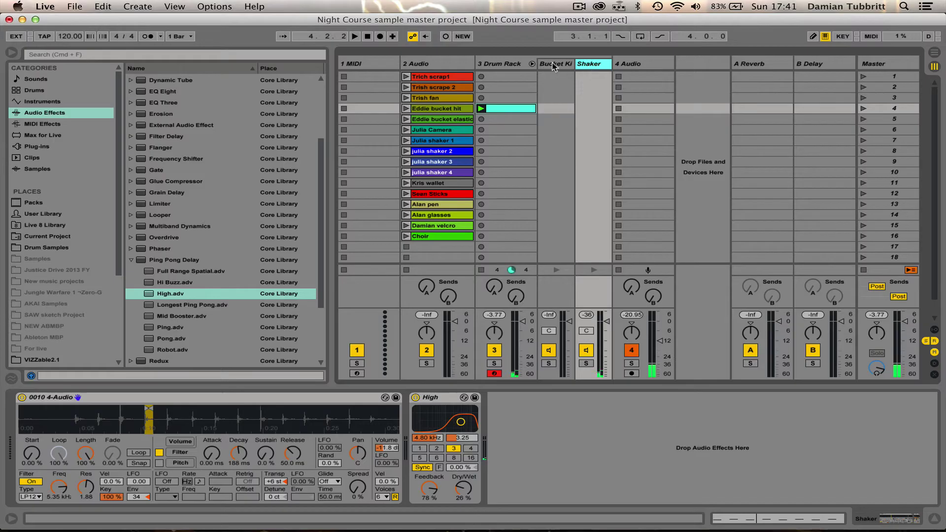
click(553, 65)
Play the beat, transpose the Bucket Kick sample to -13 st and enable its pitch envelope
key(space)
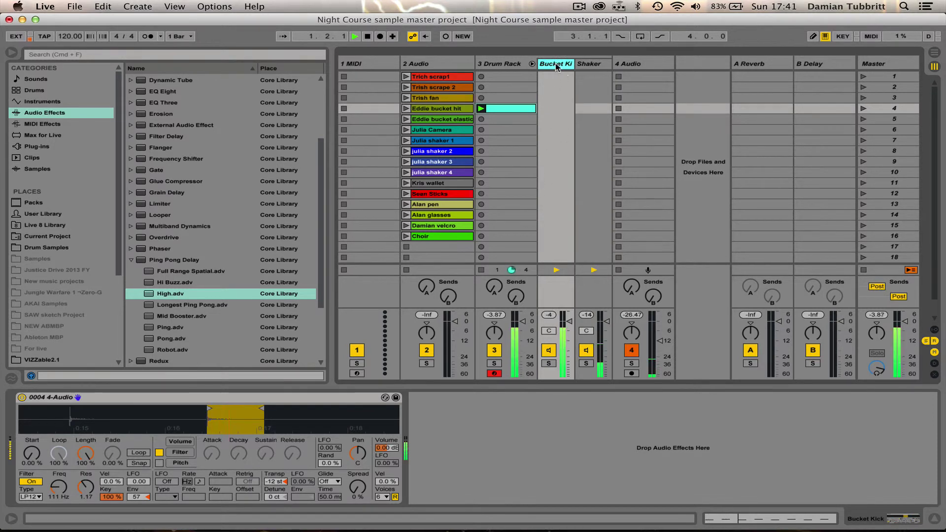
drag(274, 481, 275, 484)
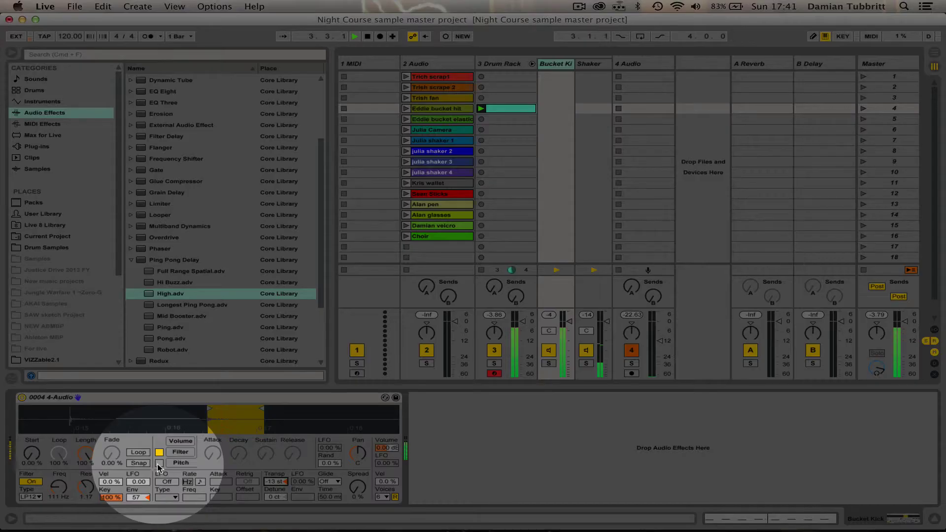
click(159, 463)
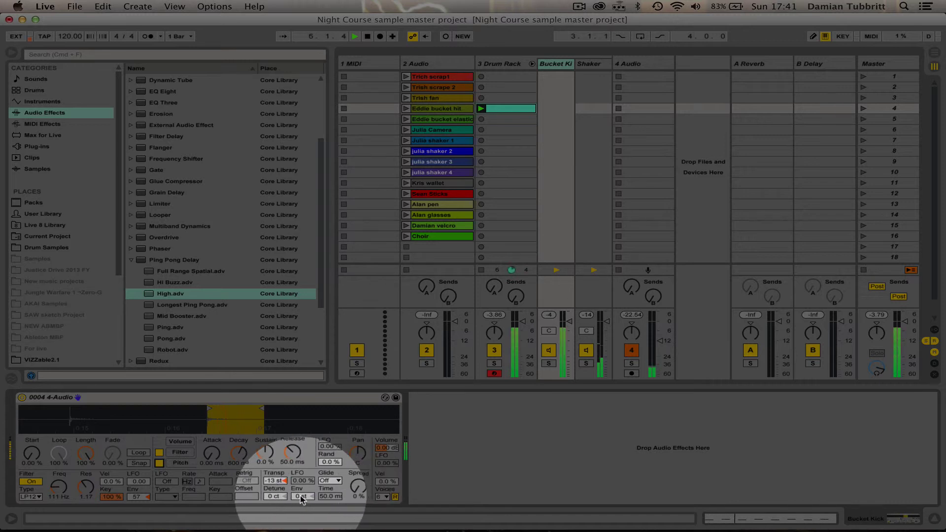
Set the Bucket Kick's pitch envelope amount to -12 st, attack to 30.4 ms, decay to 2.37 s and sustain to -54%
drag(301, 496, 300, 502)
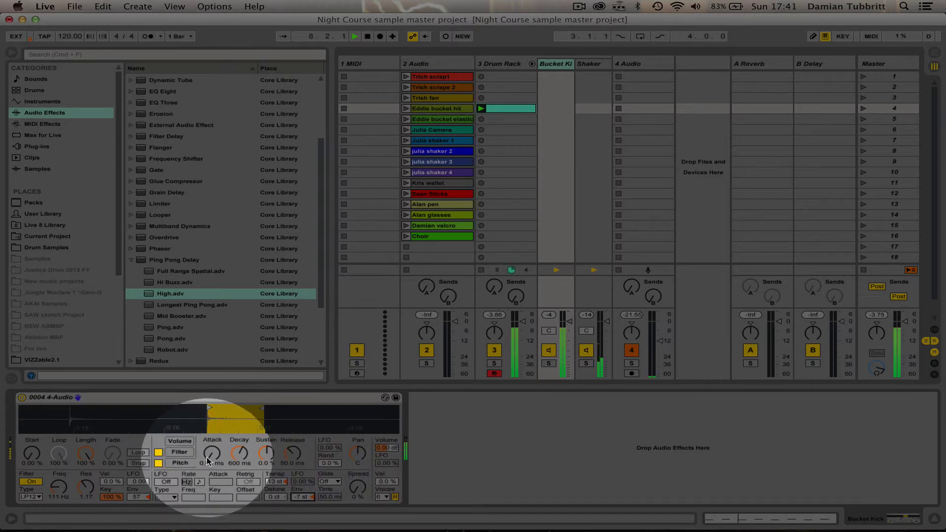
drag(210, 454, 211, 451)
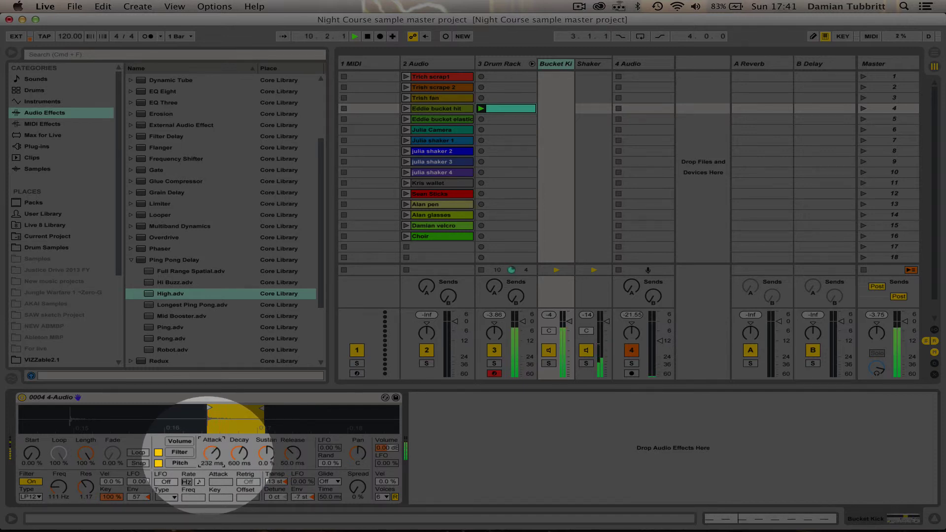
drag(301, 495, 303, 498)
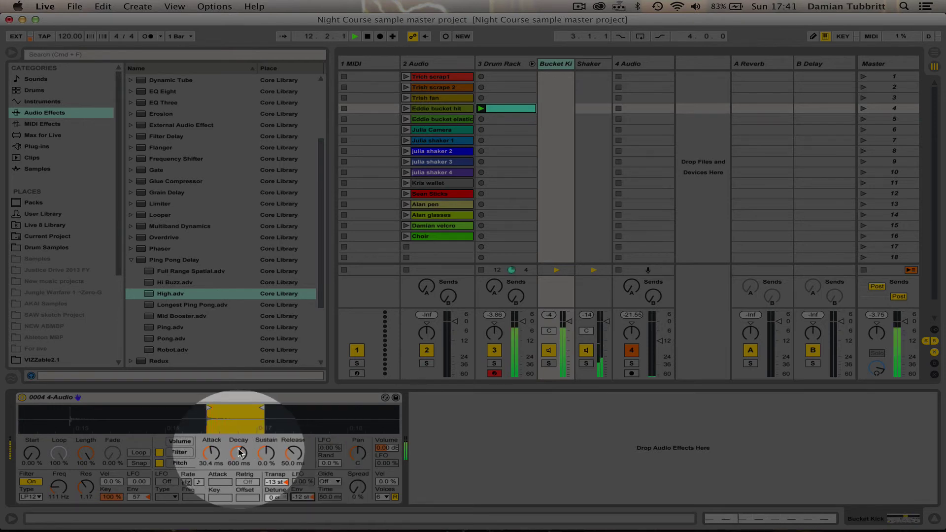
drag(266, 452, 238, 462)
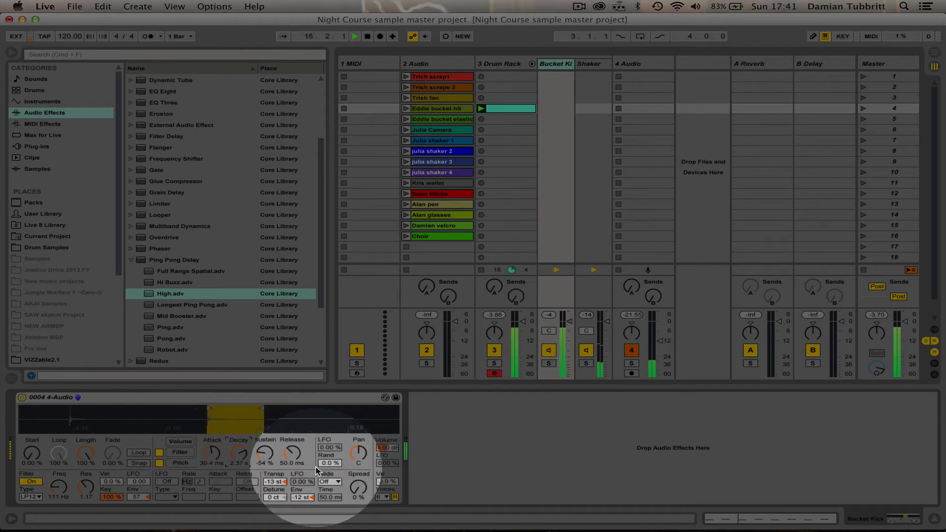
Show the Bucket Kick's volume envelope settings
click(180, 441)
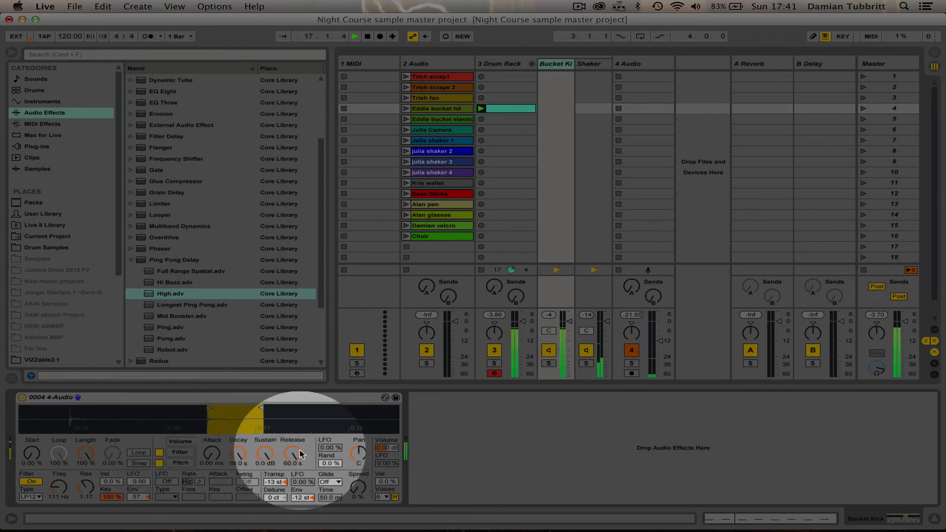